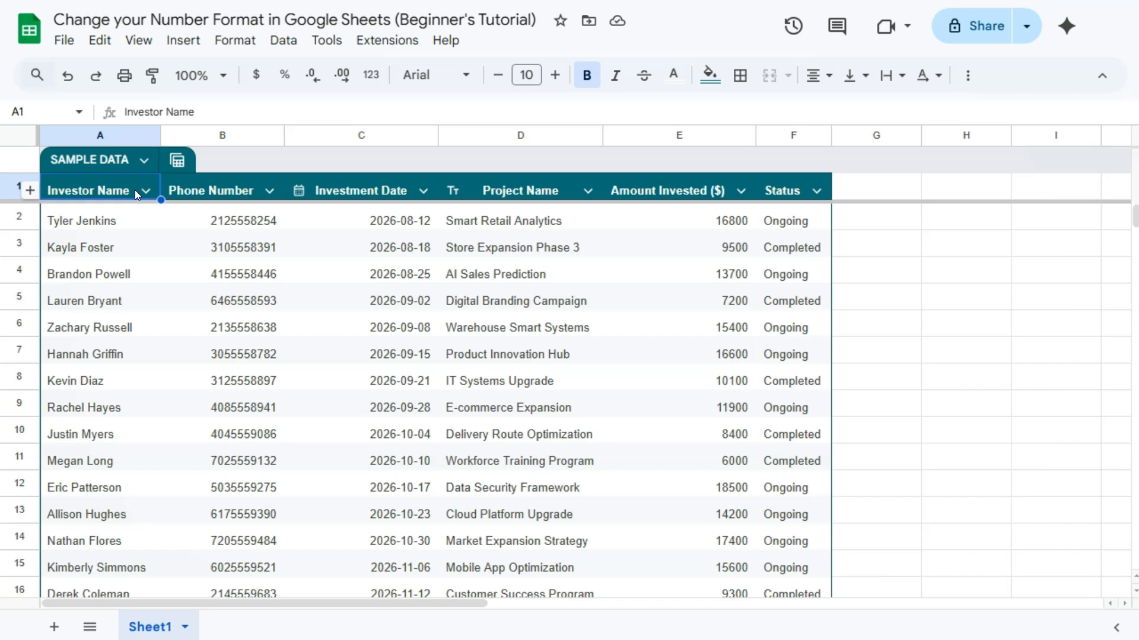
# - Look over the Phone Number, Investment Date and Amount Invested ($) columns of the sample data table
pyautogui.click(220, 188)
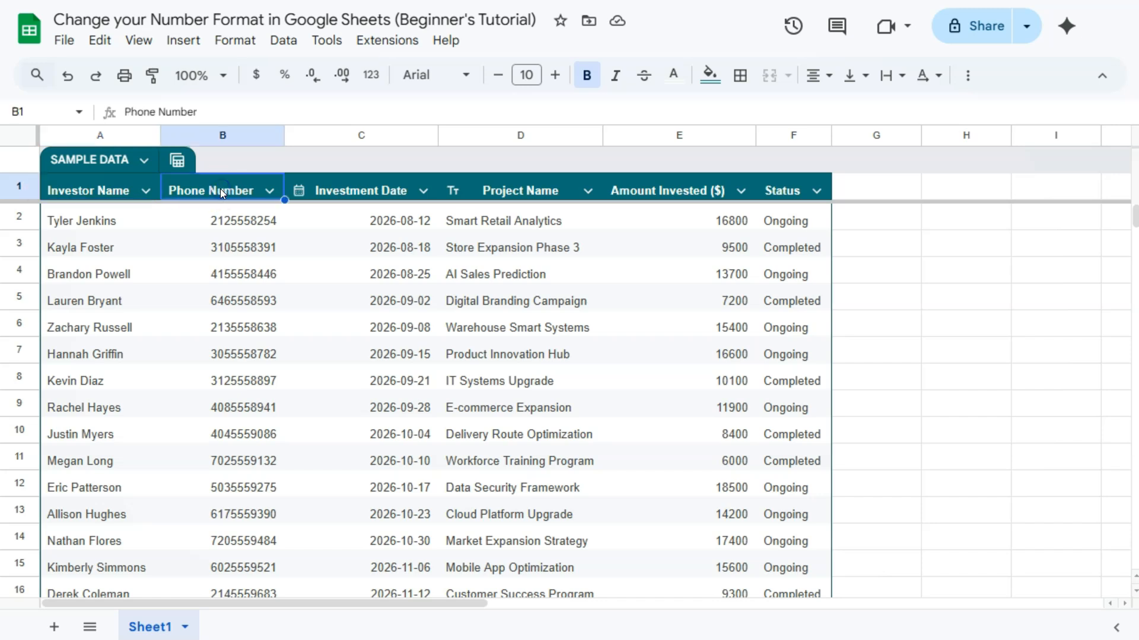
pyautogui.click(360, 189)
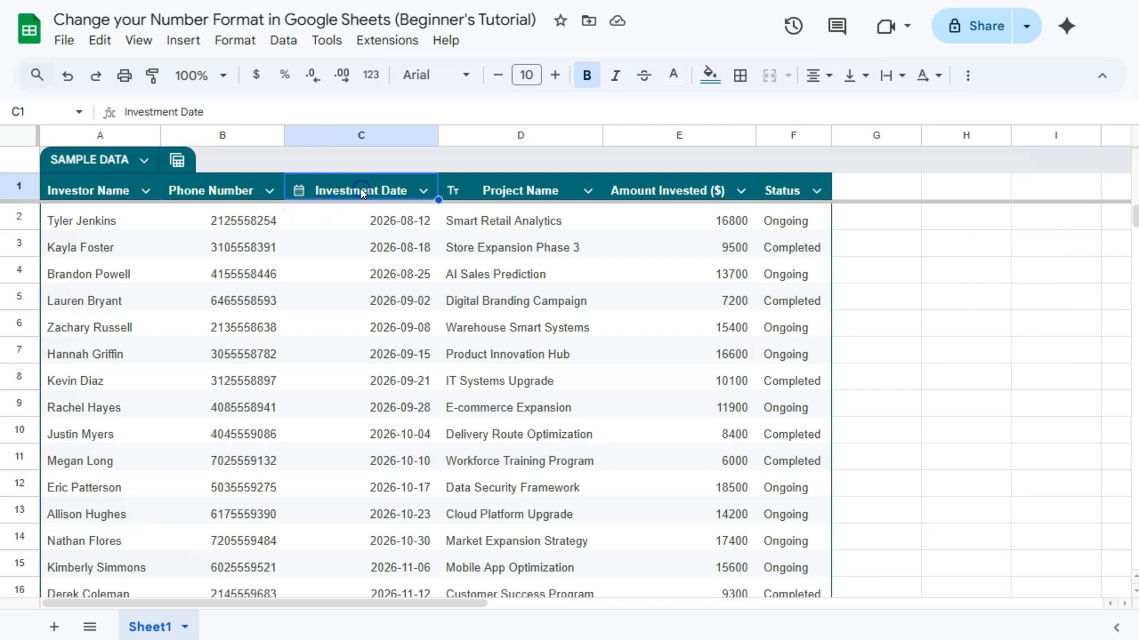
pyautogui.click(667, 186)
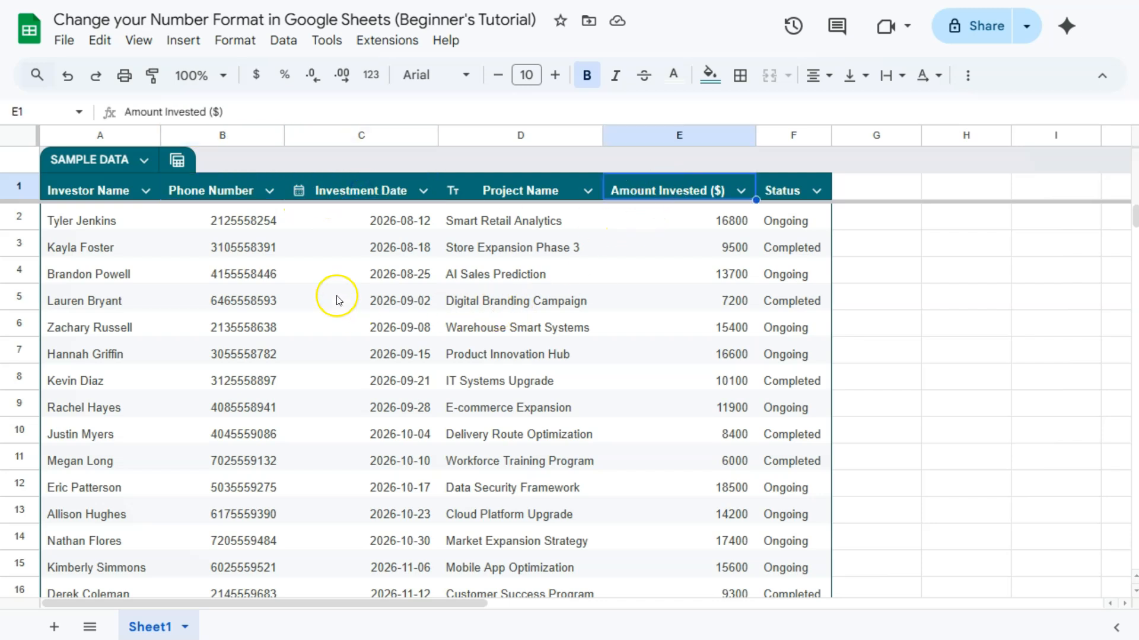
pyautogui.click(233, 136)
pyautogui.click(369, 141)
pyautogui.click(653, 136)
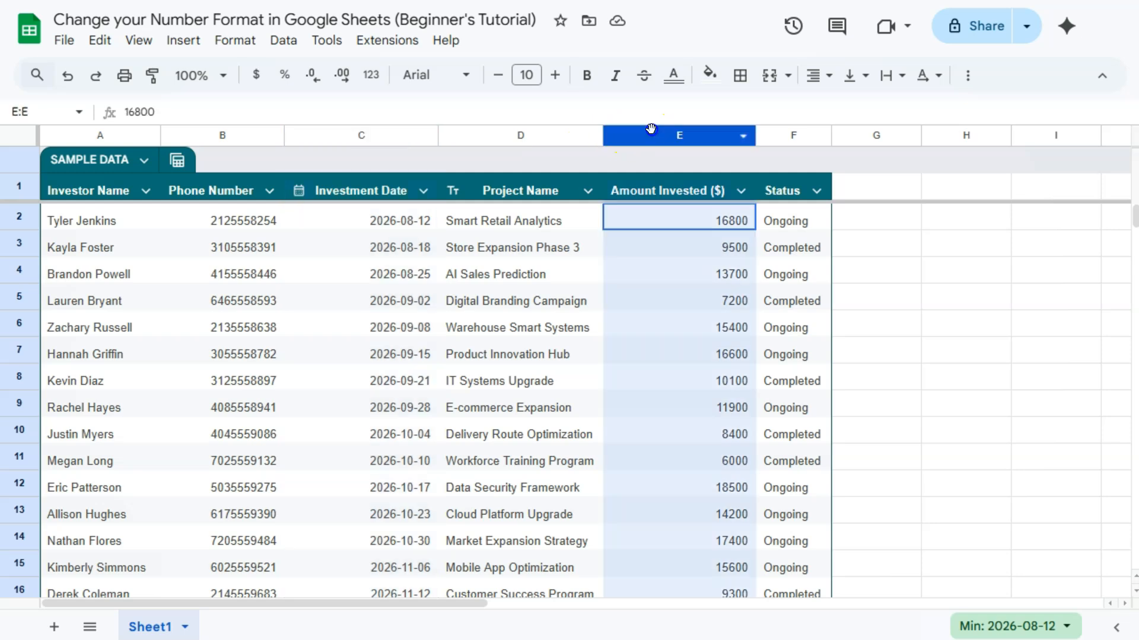
pyautogui.click(212, 140)
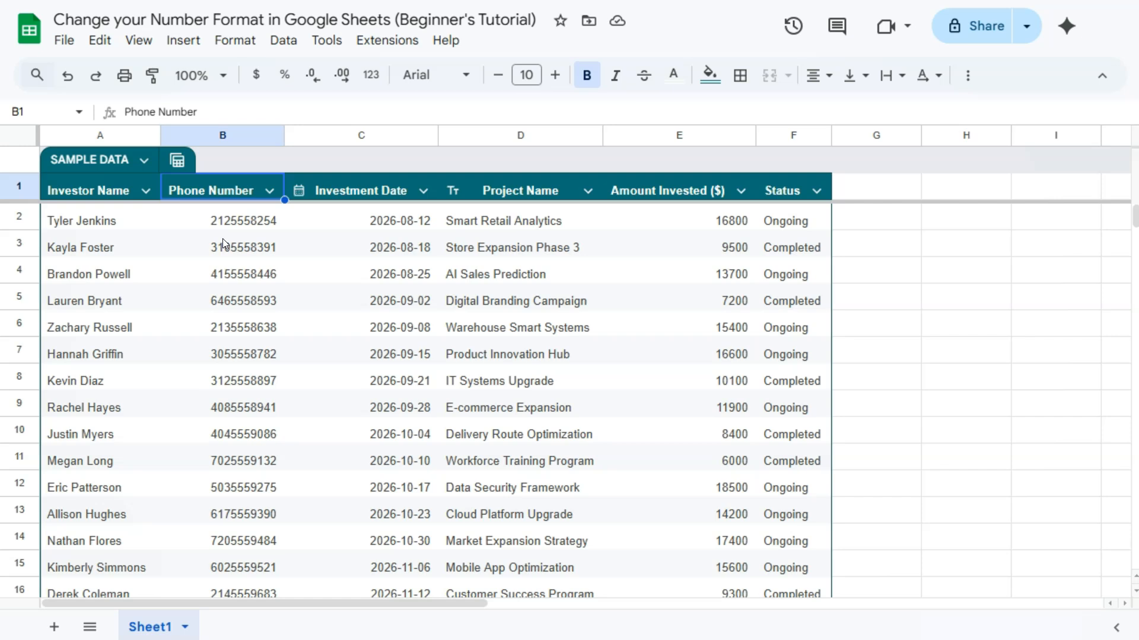
pyautogui.click(223, 270)
pyautogui.click(224, 190)
pyautogui.moveTo(271, 226); pyautogui.dragTo(243, 464)
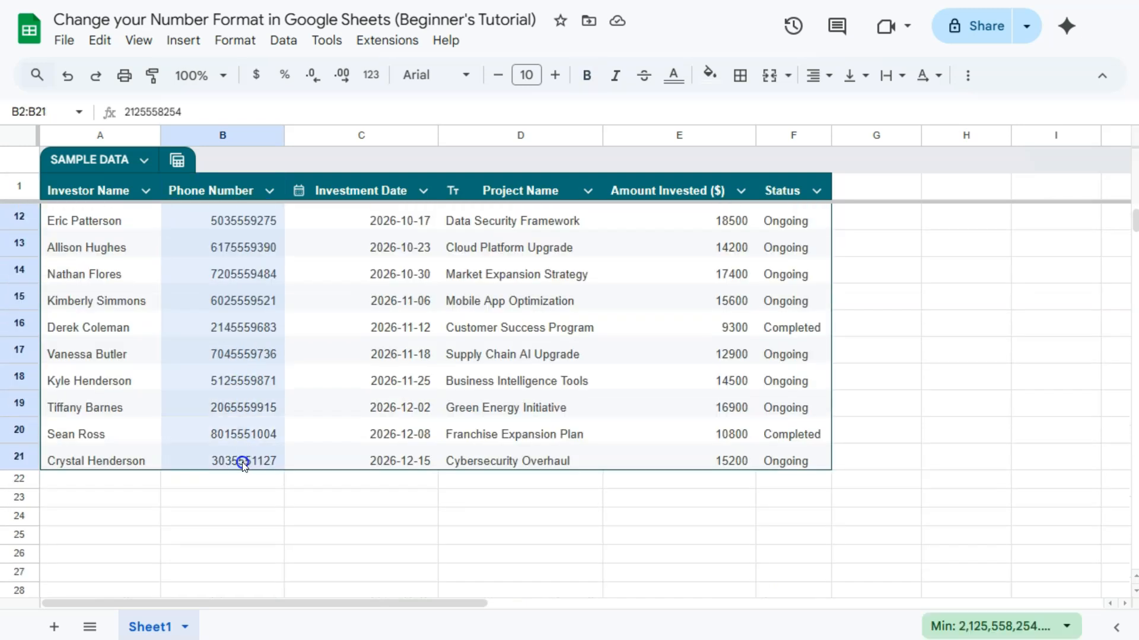
pyautogui.scroll(5, 238, 412)
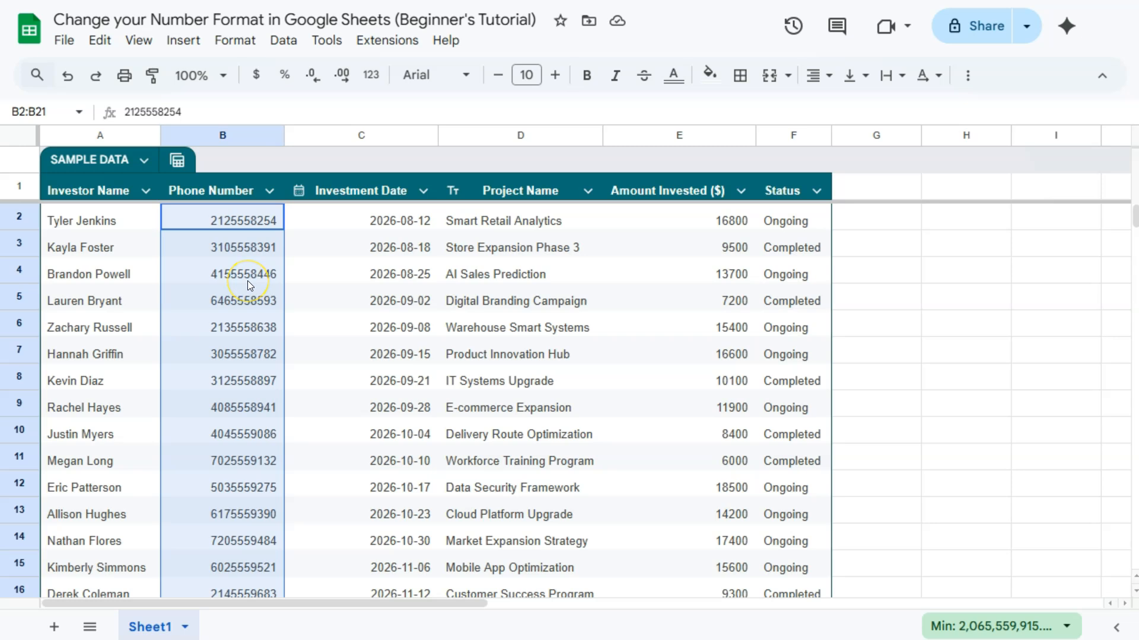
pyautogui.click(240, 39)
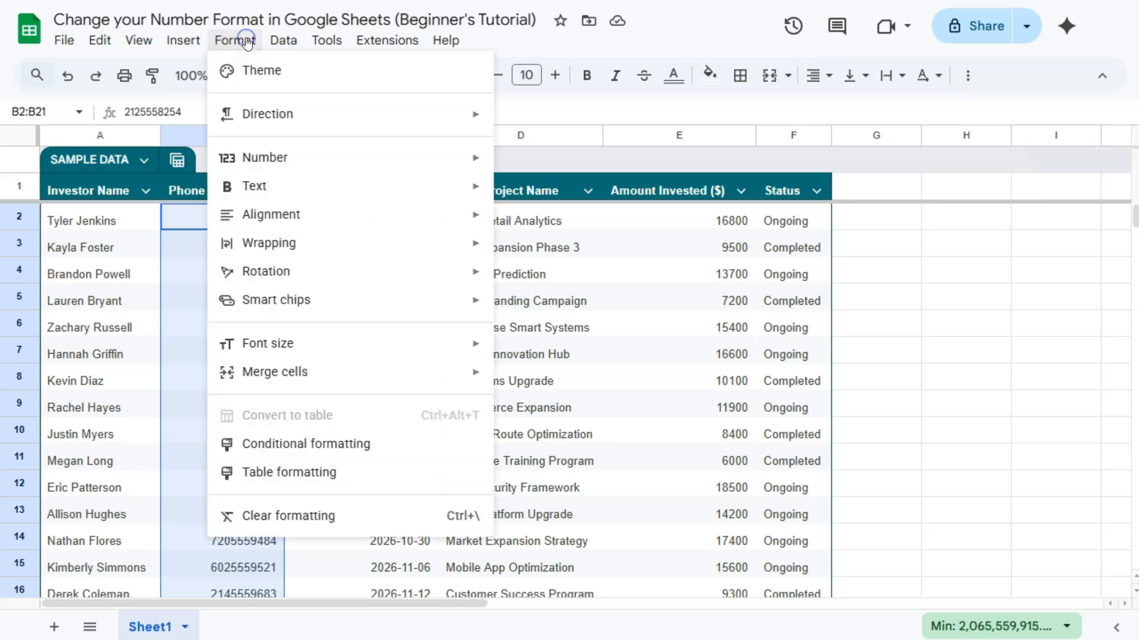
pyautogui.moveTo(273, 157)
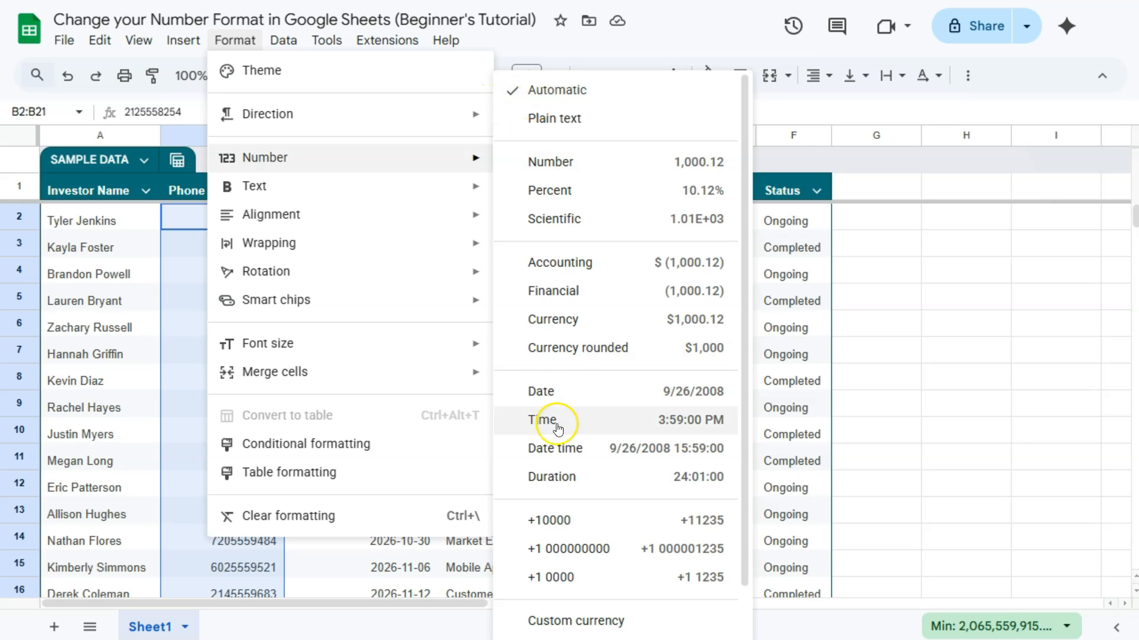
pyautogui.scroll(-2, 575, 547)
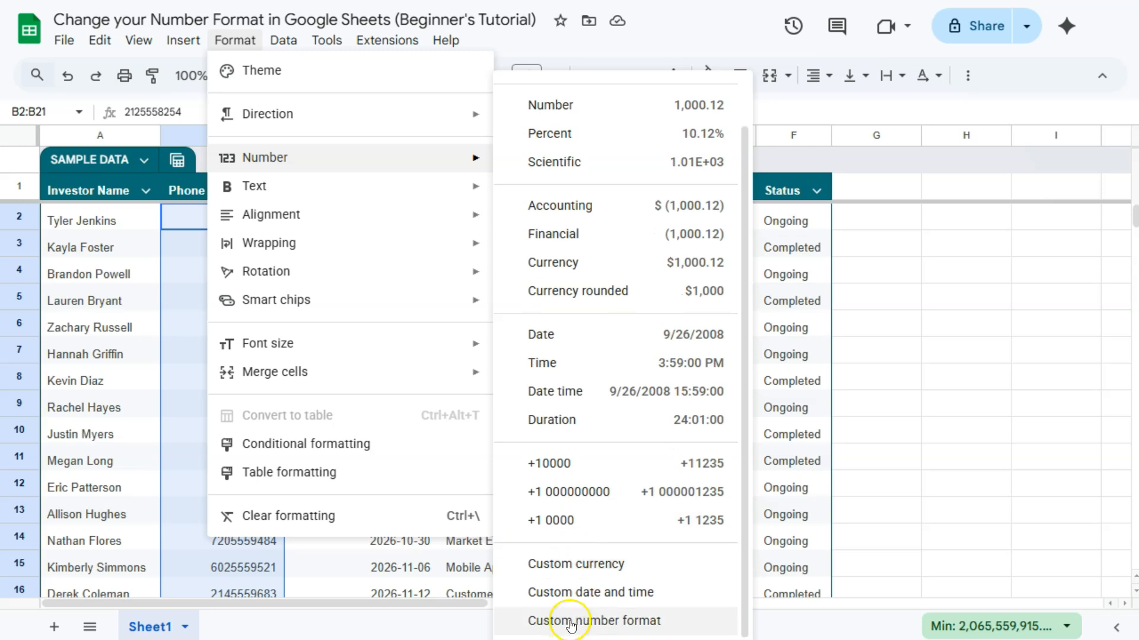
pyautogui.click(571, 623)
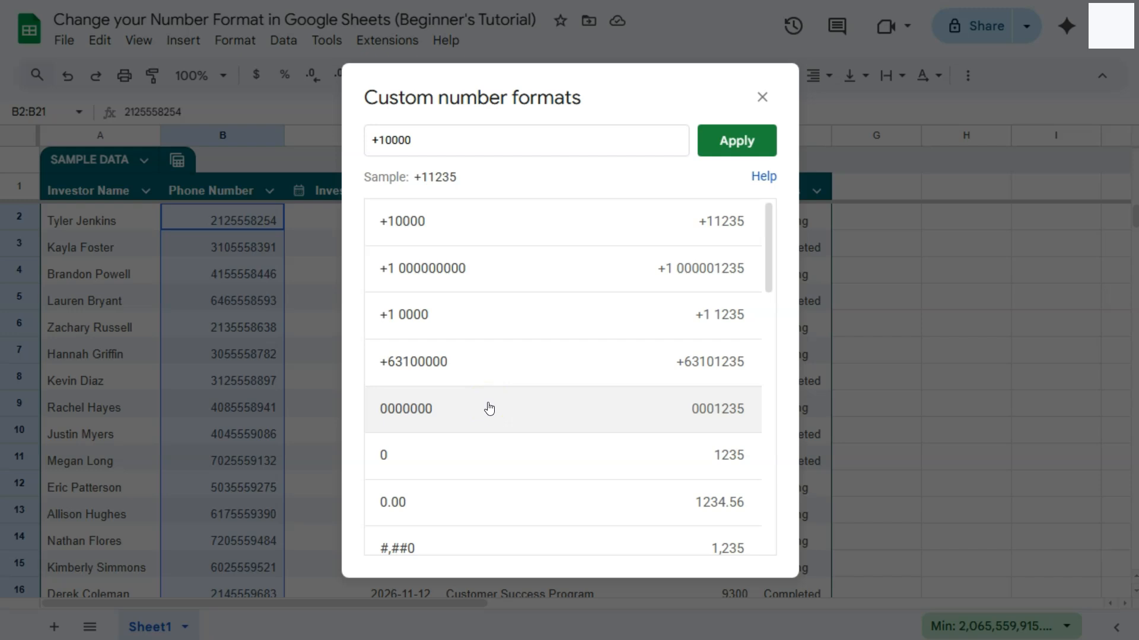
pyautogui.moveTo(427, 143); pyautogui.dragTo(363, 143)
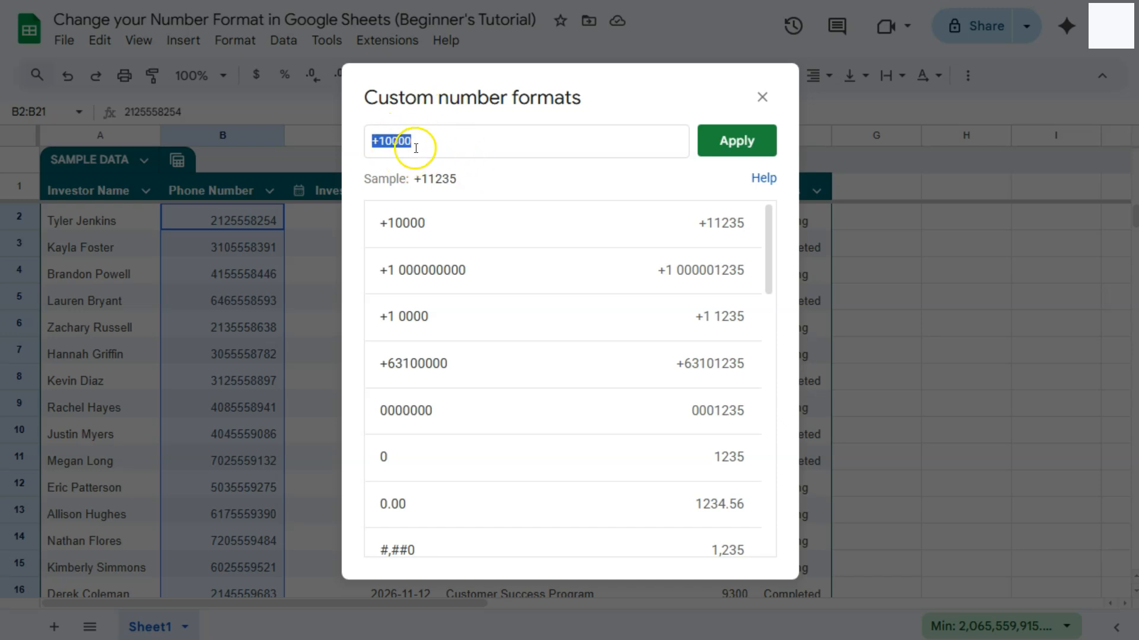
pyautogui.press('BackSpace')
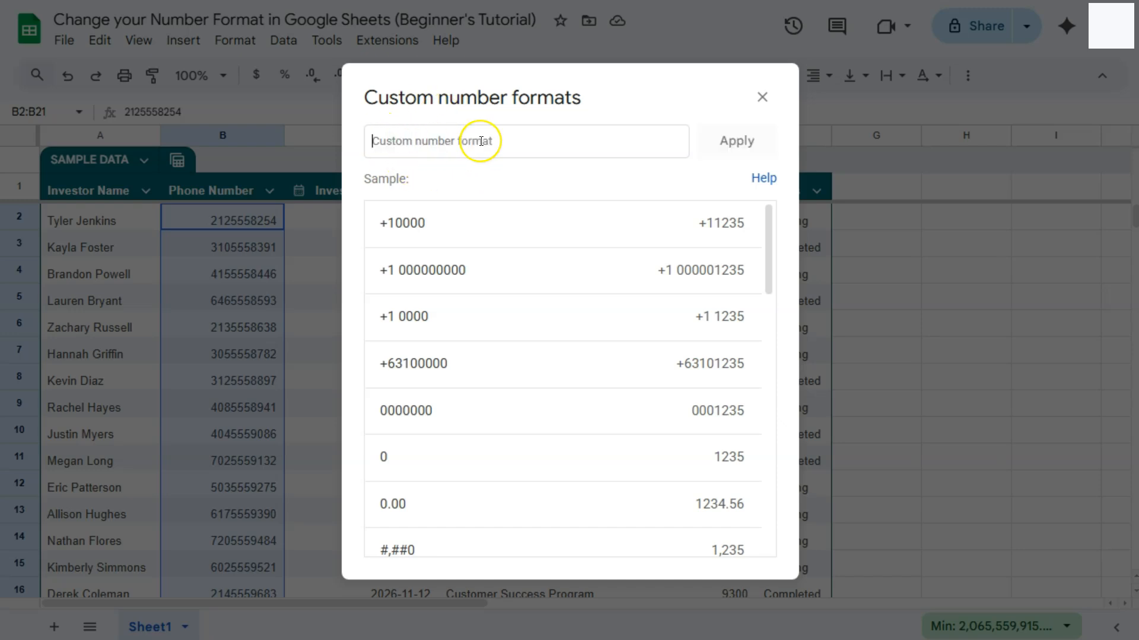
pyautogui.write('+1')
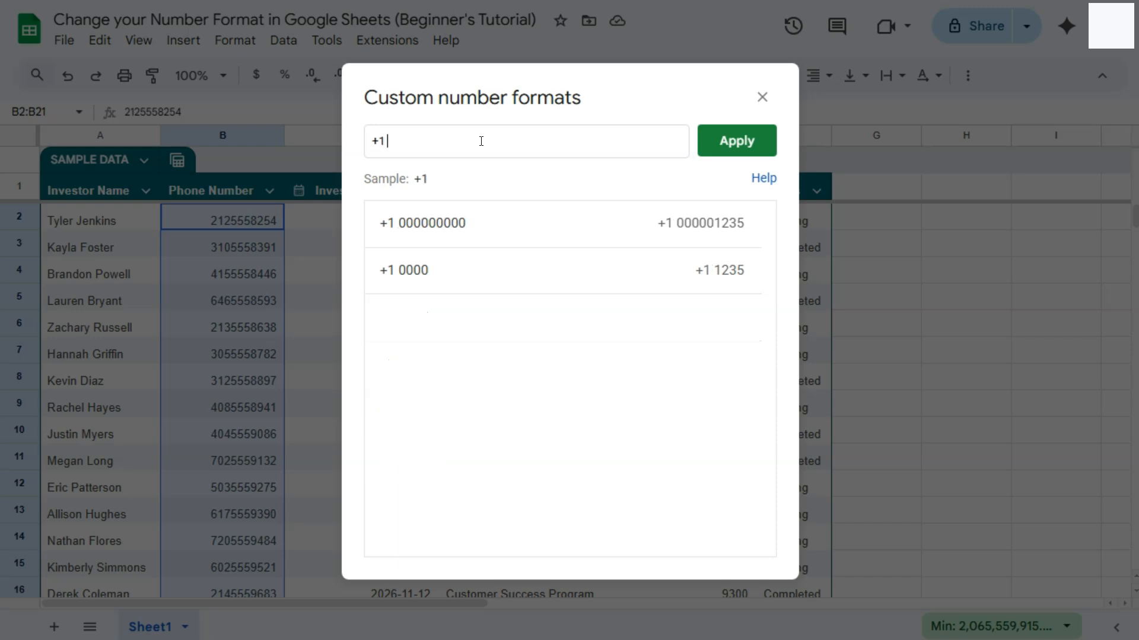
pyautogui.write(' 000-000')
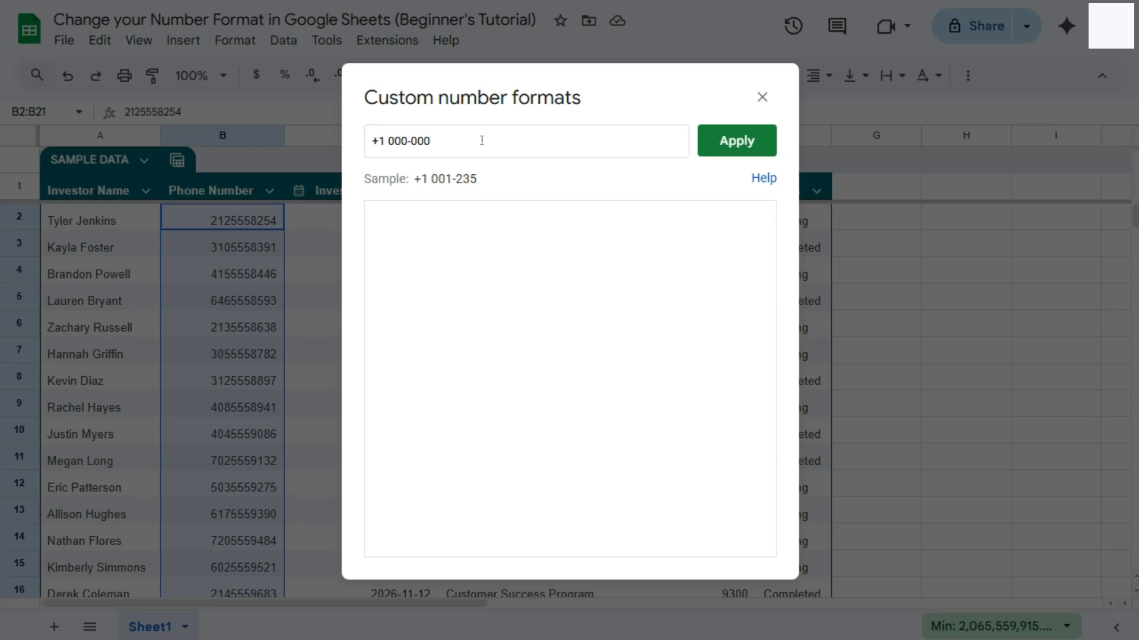
pyautogui.write('-0000')
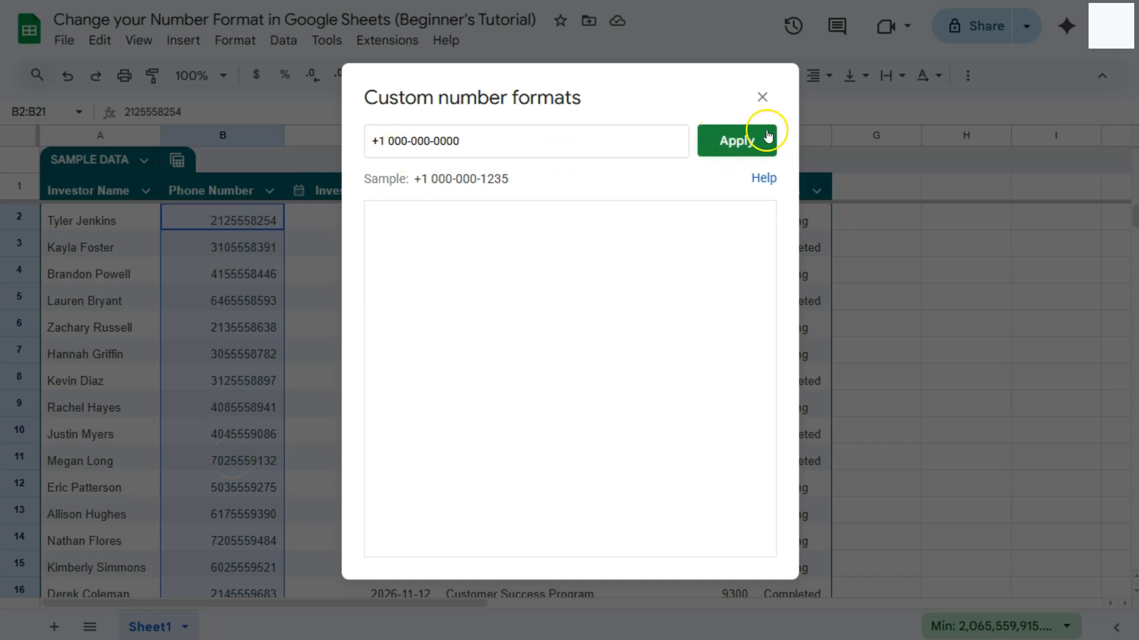
pyautogui.click(745, 148)
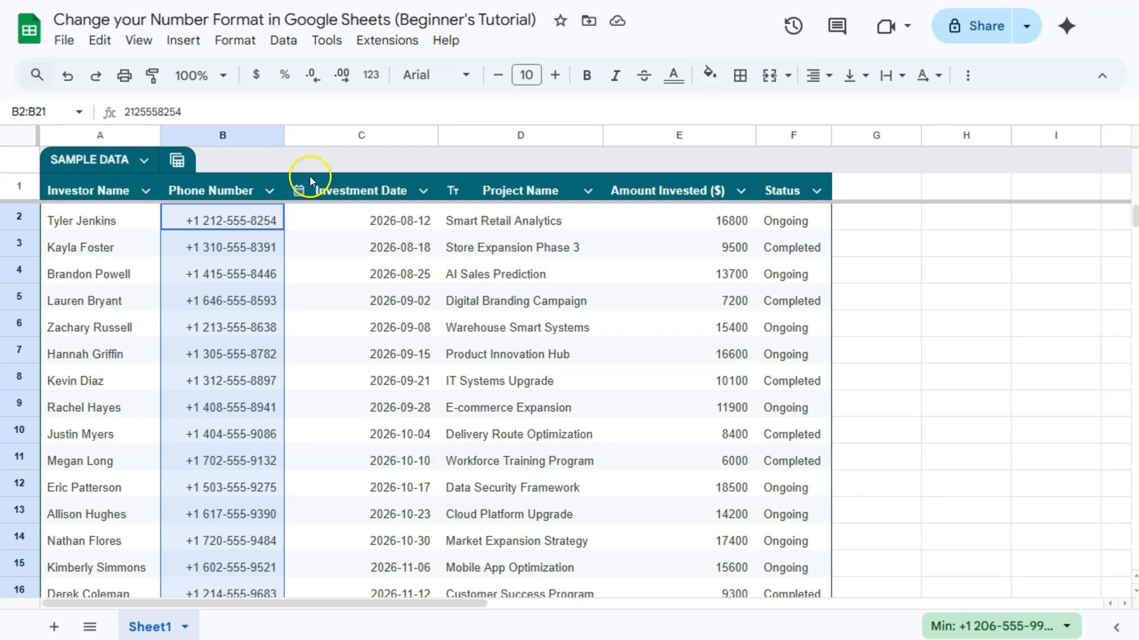
# - Examine the entries in the Investment Date column, including the date picker of cell C2, without changing any date
pyautogui.click(358, 135)
pyautogui.click(376, 219)
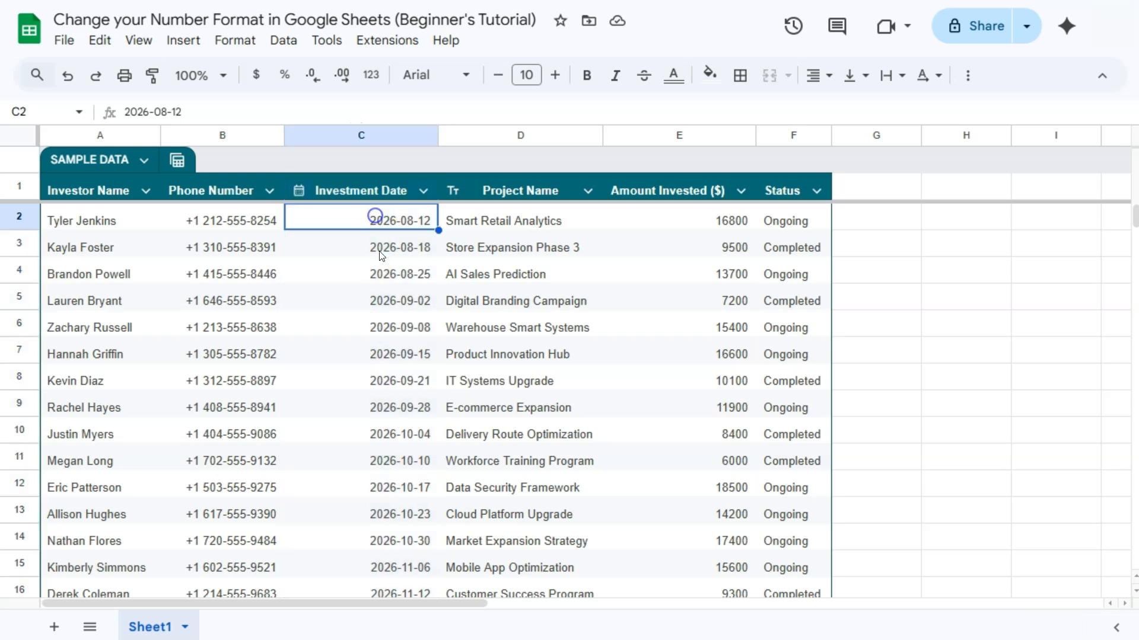
pyautogui.doubleClick(376, 224)
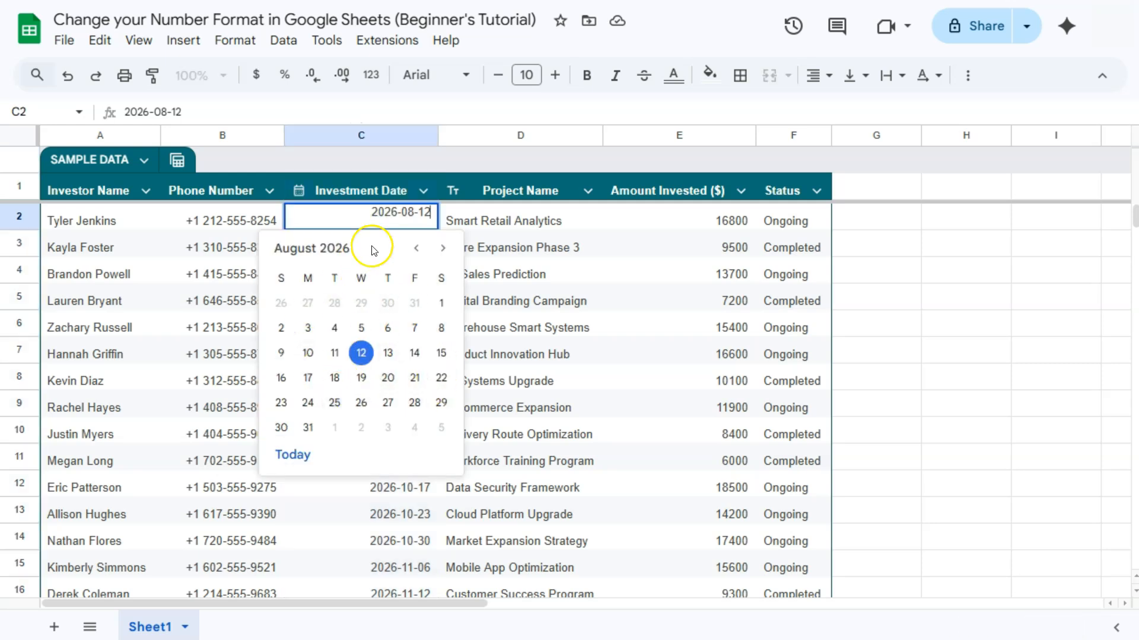
pyautogui.click(399, 486)
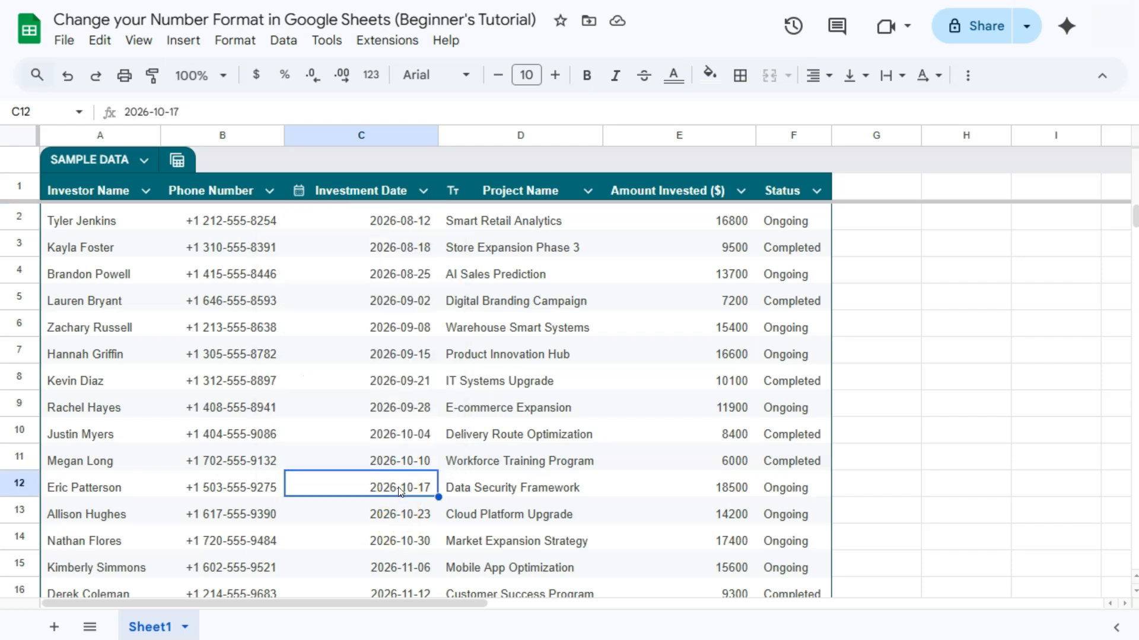
pyautogui.doubleClick(399, 218)
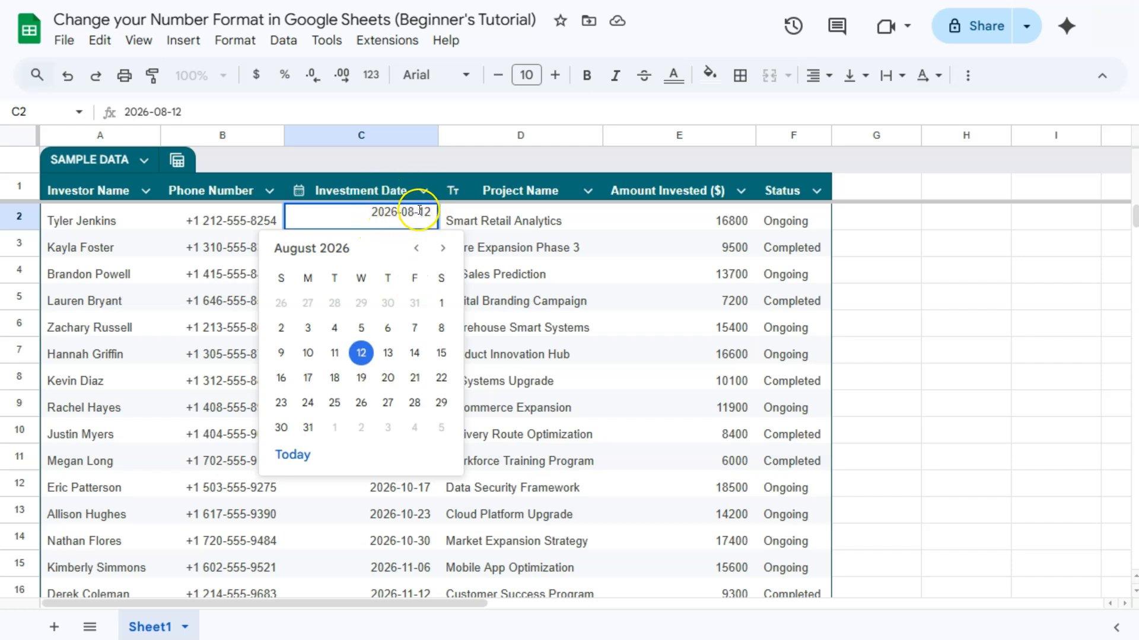
pyautogui.click(396, 213)
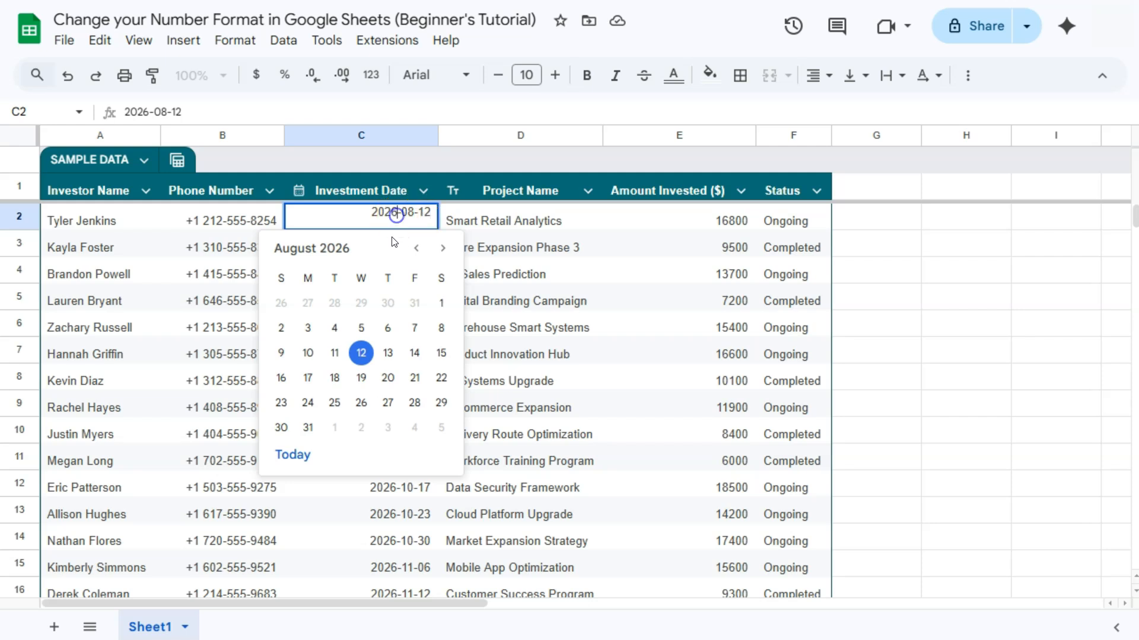
pyautogui.click(478, 253)
# - Open the custom date and time formats for the investment dates in C2:C21 and look through the preset formats
pyautogui.moveTo(376, 221); pyautogui.dragTo(351, 540)
pyautogui.click(237, 42)
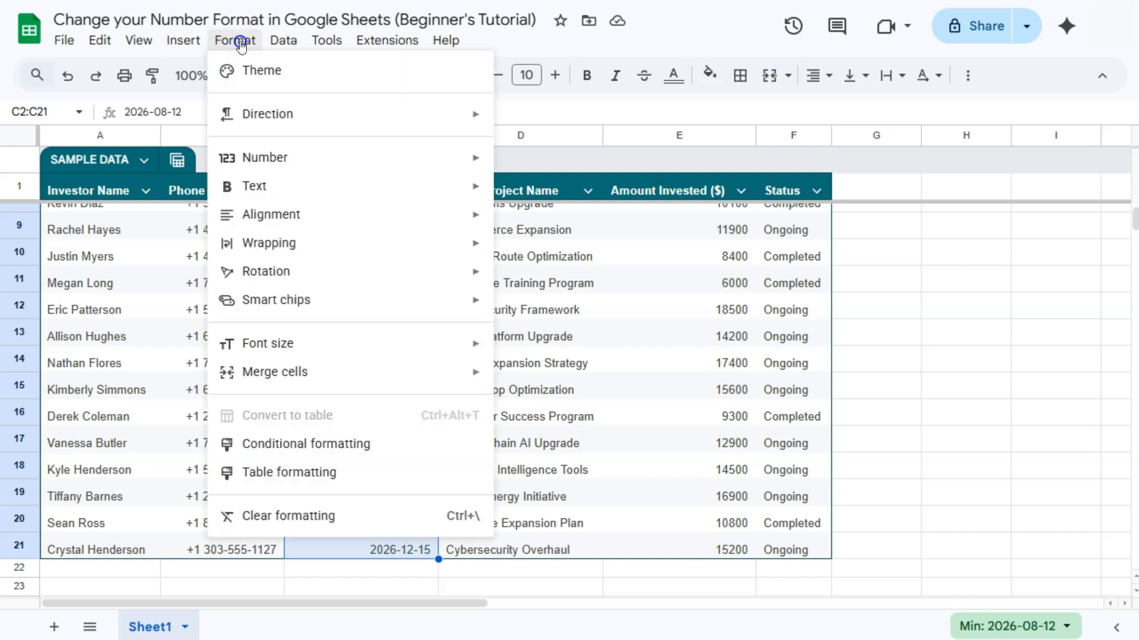
pyautogui.moveTo(285, 156)
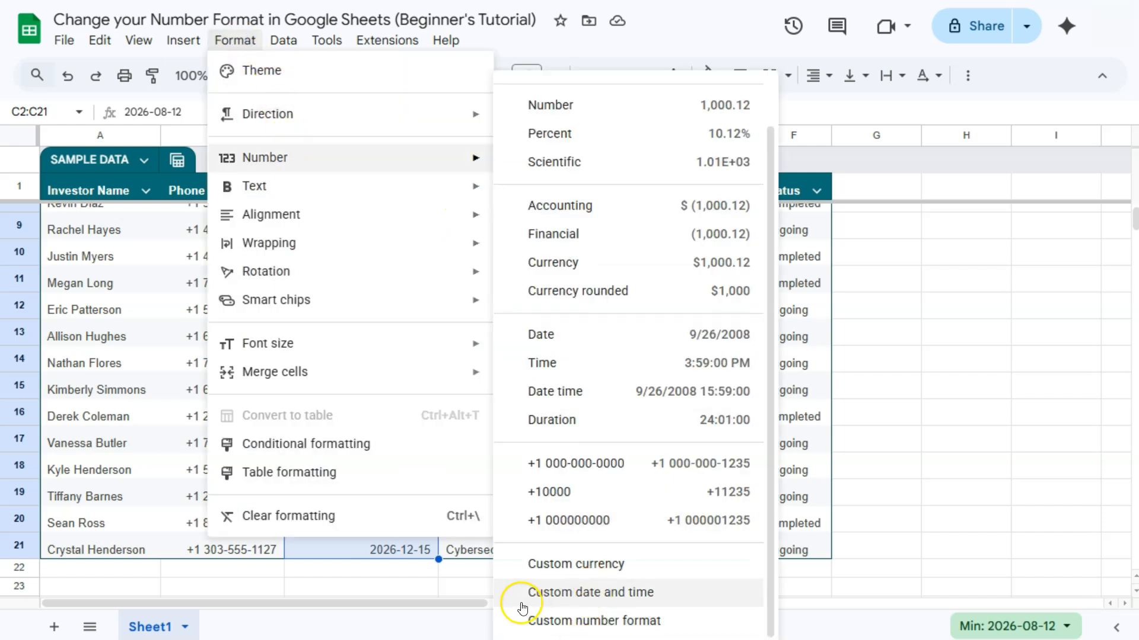
pyautogui.click(613, 600)
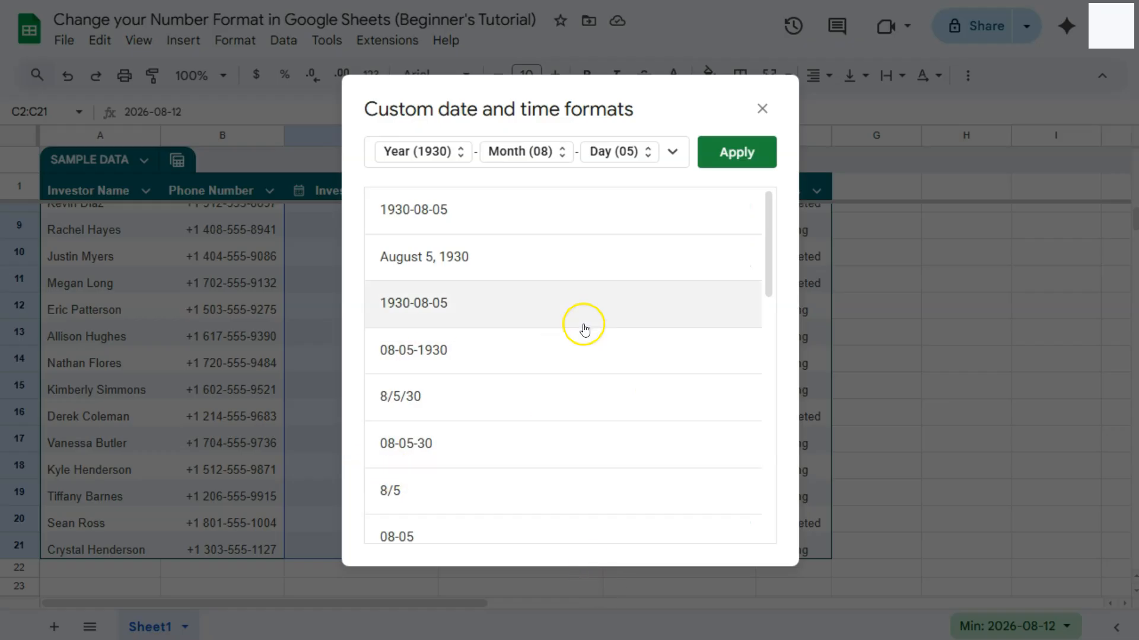
pyautogui.scroll(-3, 510, 363)
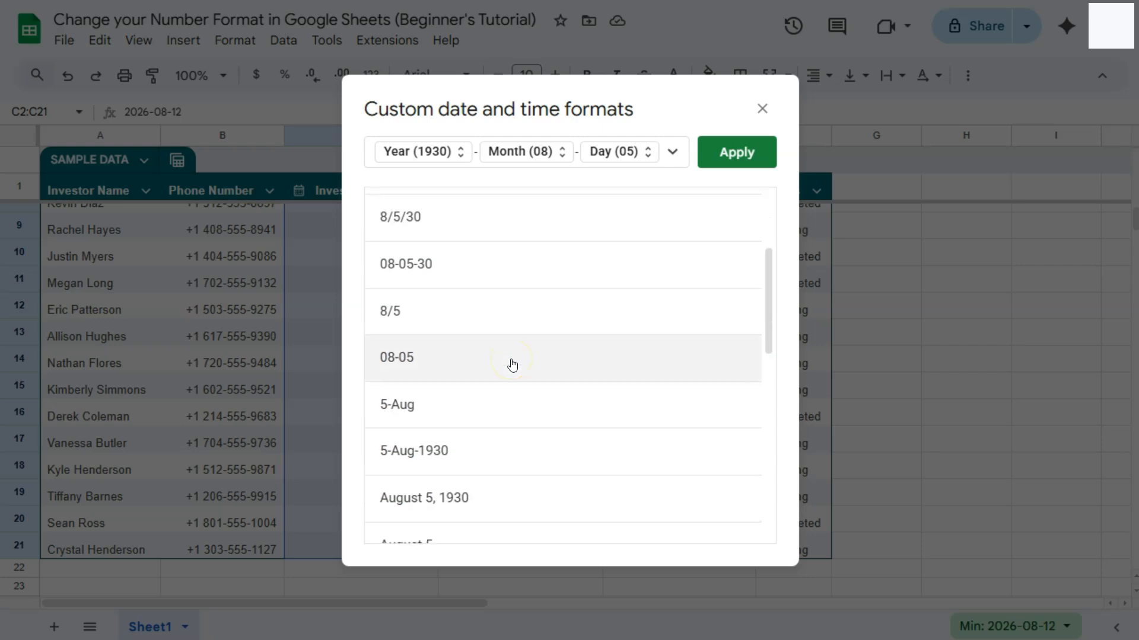
pyautogui.scroll(-2, 512, 365)
pyautogui.scroll(-2, 512, 365)
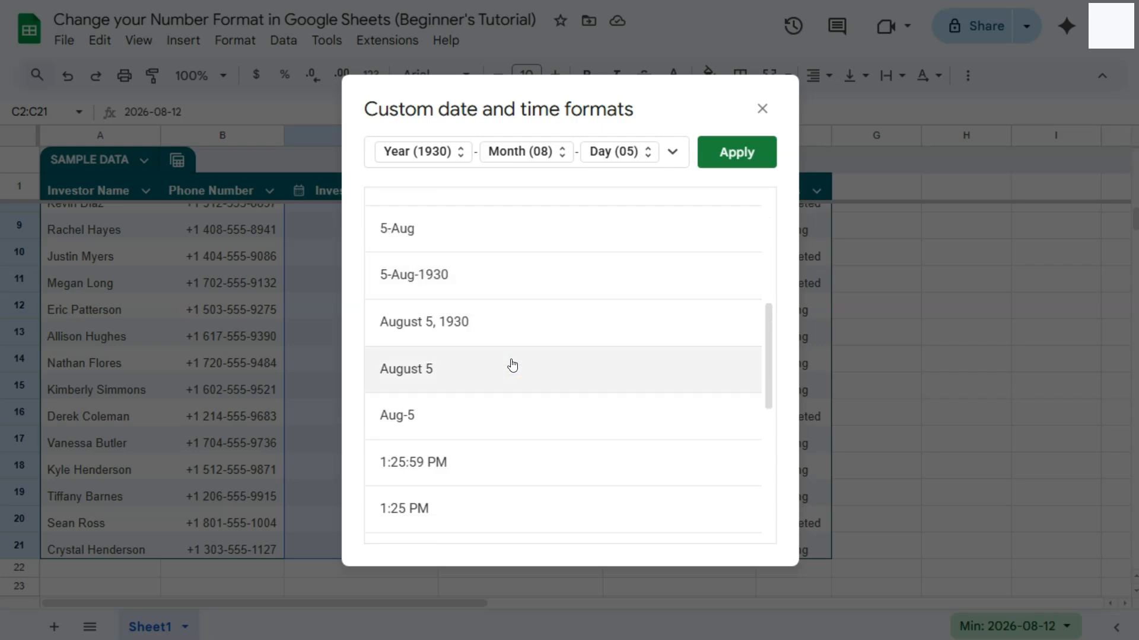
pyautogui.scroll(8, 513, 364)
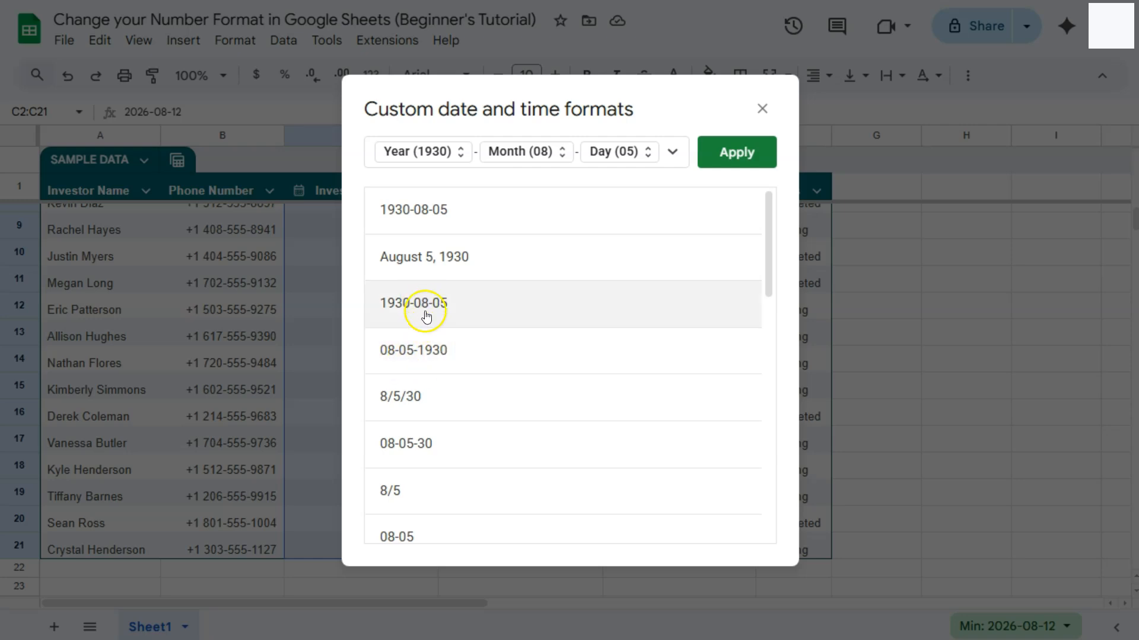
pyautogui.scroll(-3, 442, 372)
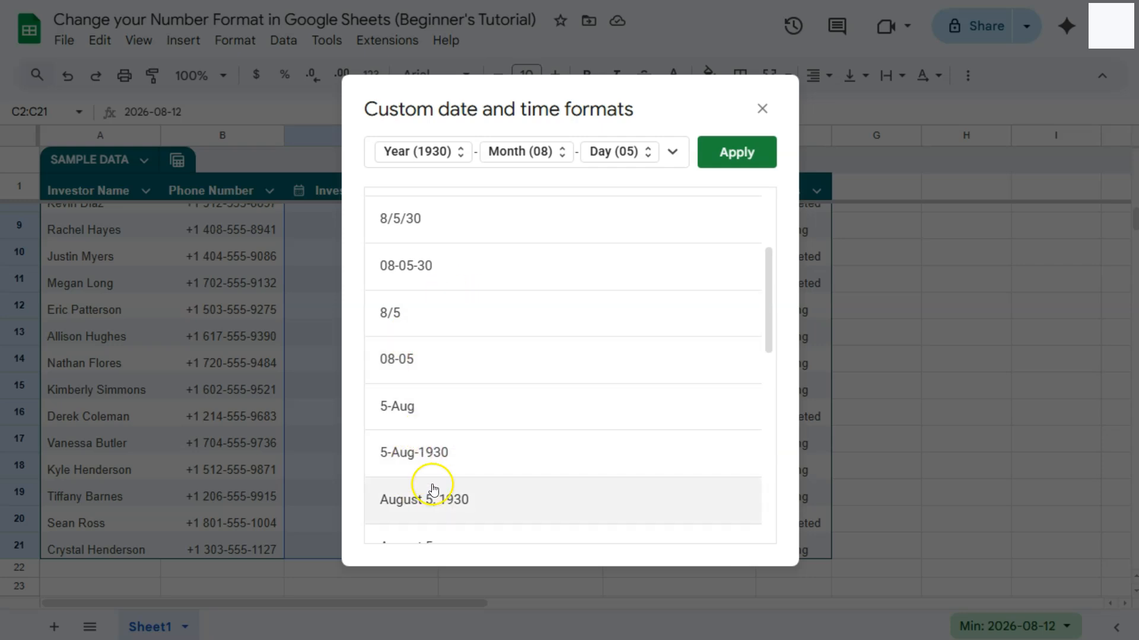
# - Clear the year, month and day elements from the custom date format
pyautogui.click(672, 152)
pyautogui.click(667, 151)
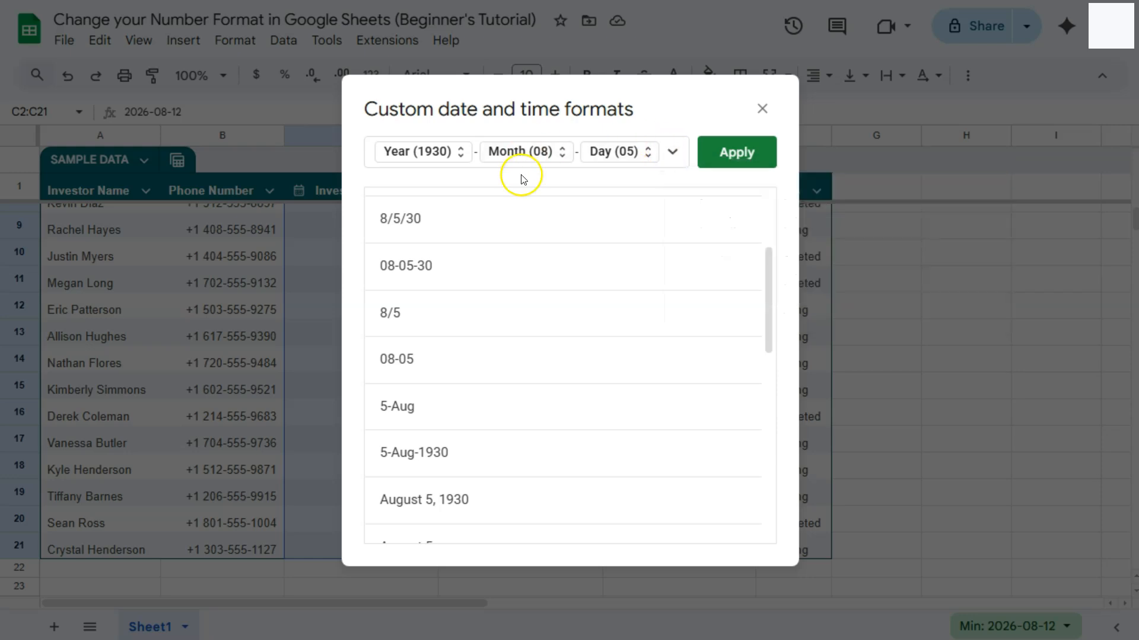
pyautogui.press('BackSpace')
pyautogui.press('BackSpace')
pyautogui.press('BackSpace')
pyautogui.press('BackSpace')
pyautogui.press('BackSpace')
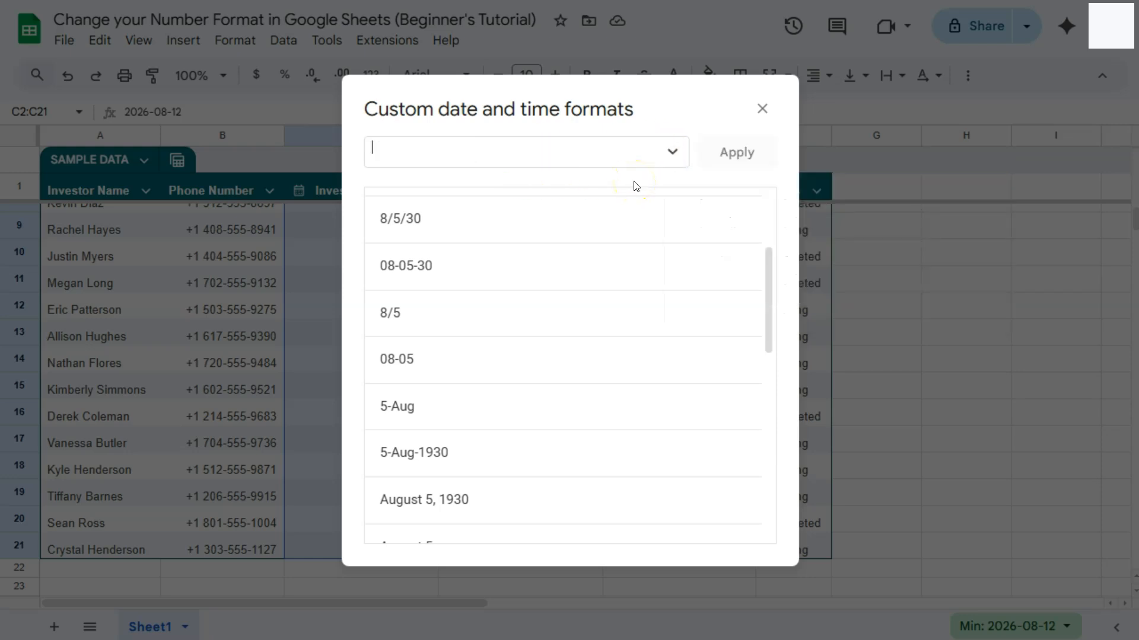
# - Build a hyphen-separated Day-Month-Year format with a two-digit year and apply it to the investment dates
pyautogui.click(675, 151)
pyautogui.click(678, 152)
pyautogui.click(674, 152)
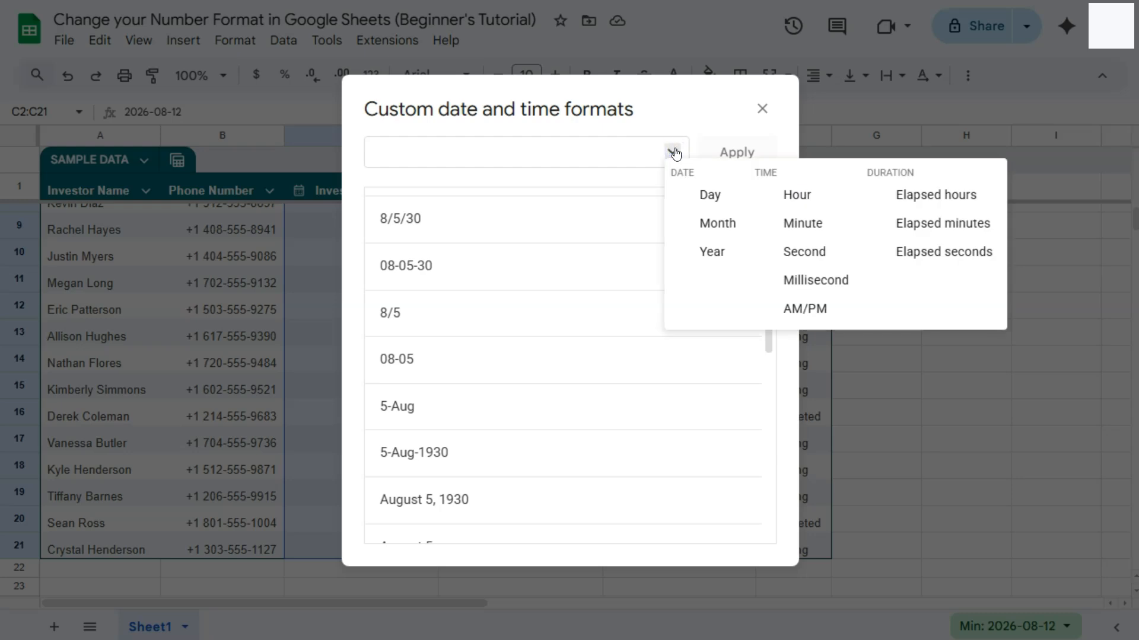
pyautogui.click(709, 203)
pyautogui.click(671, 151)
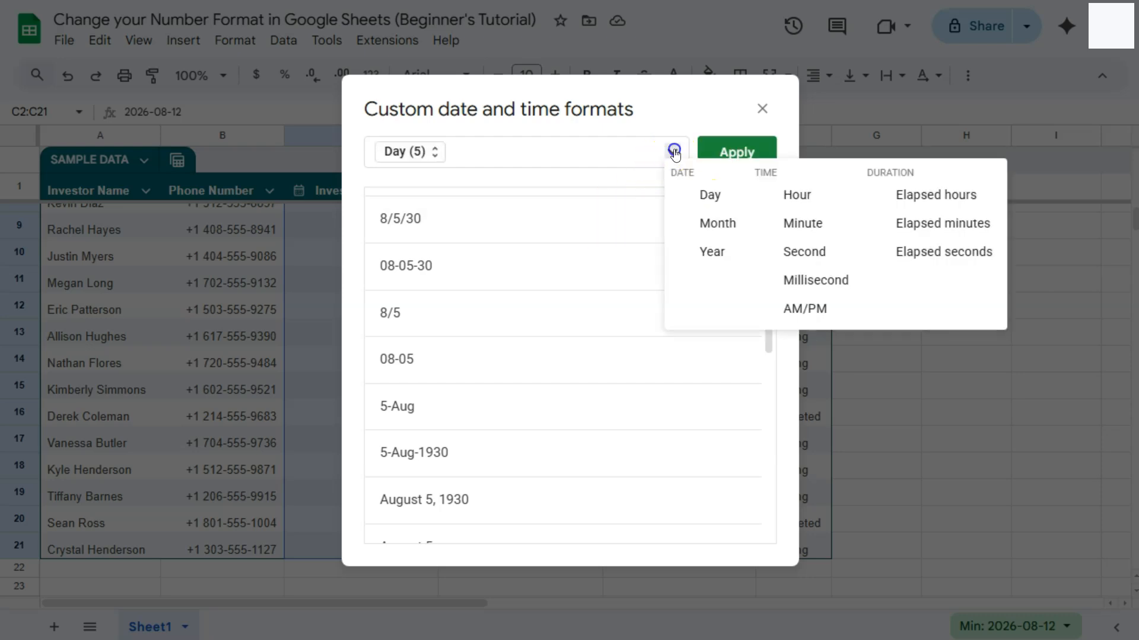
pyautogui.click(731, 226)
pyautogui.click(568, 150)
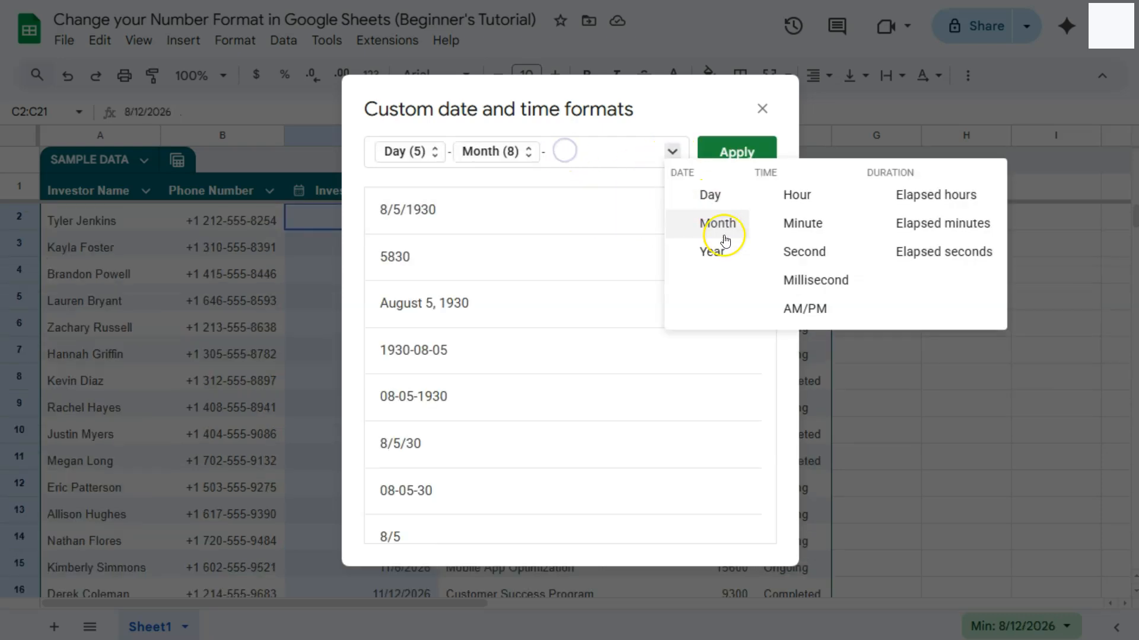
pyautogui.click(722, 249)
pyautogui.click(735, 153)
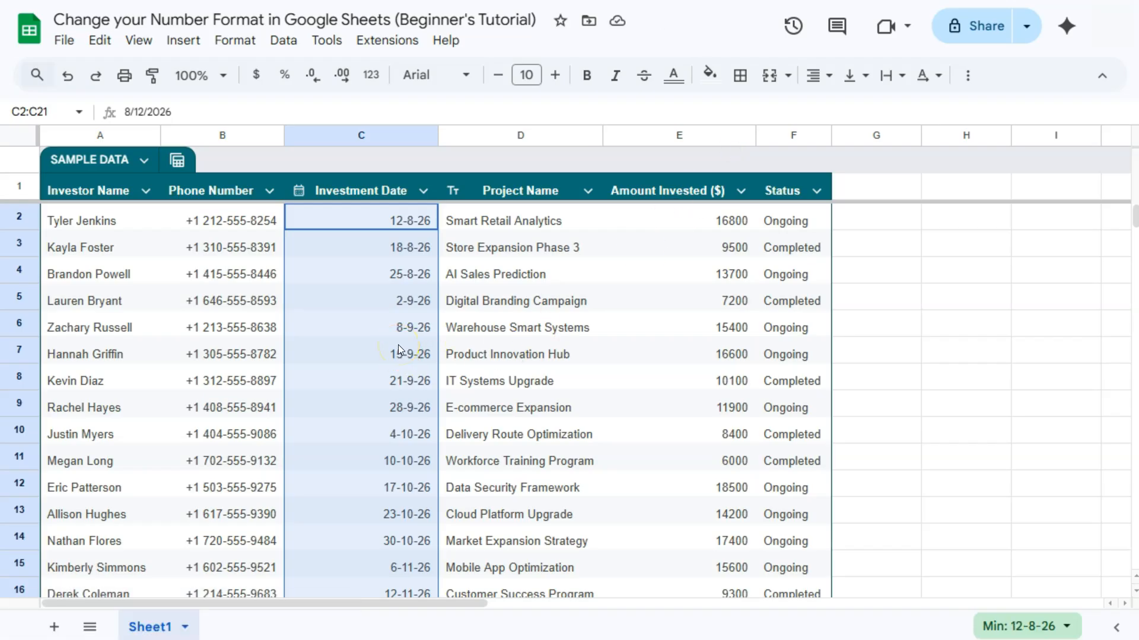
# - Check the date picker and underlying date of cell C2 under the new format, leaving the date unchanged
pyautogui.click(361, 223)
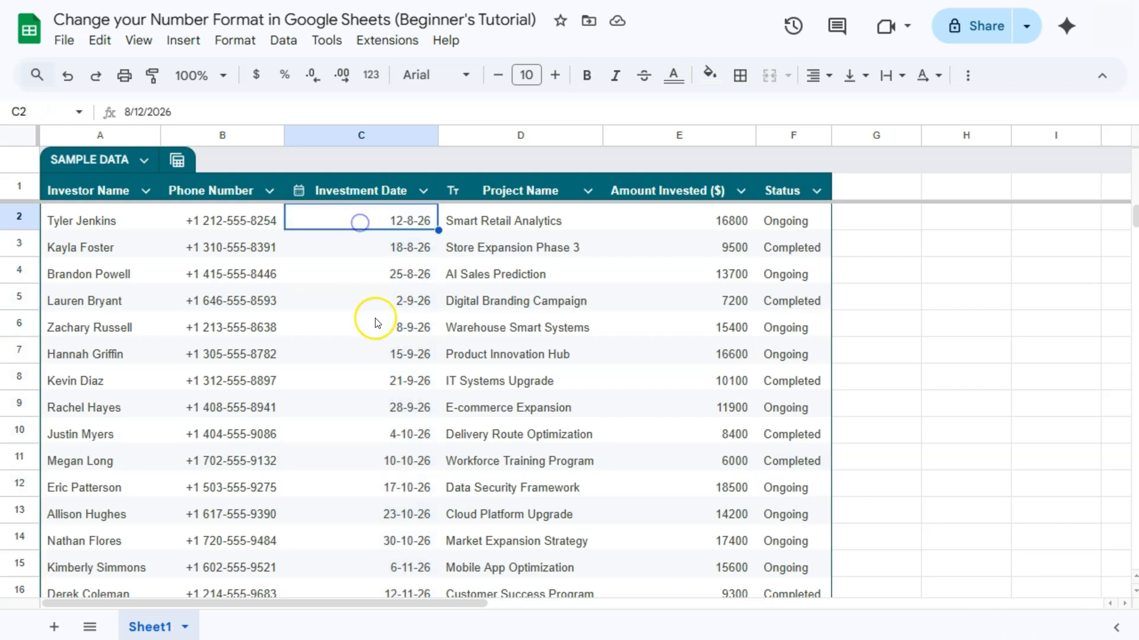
pyautogui.doubleClick(376, 216)
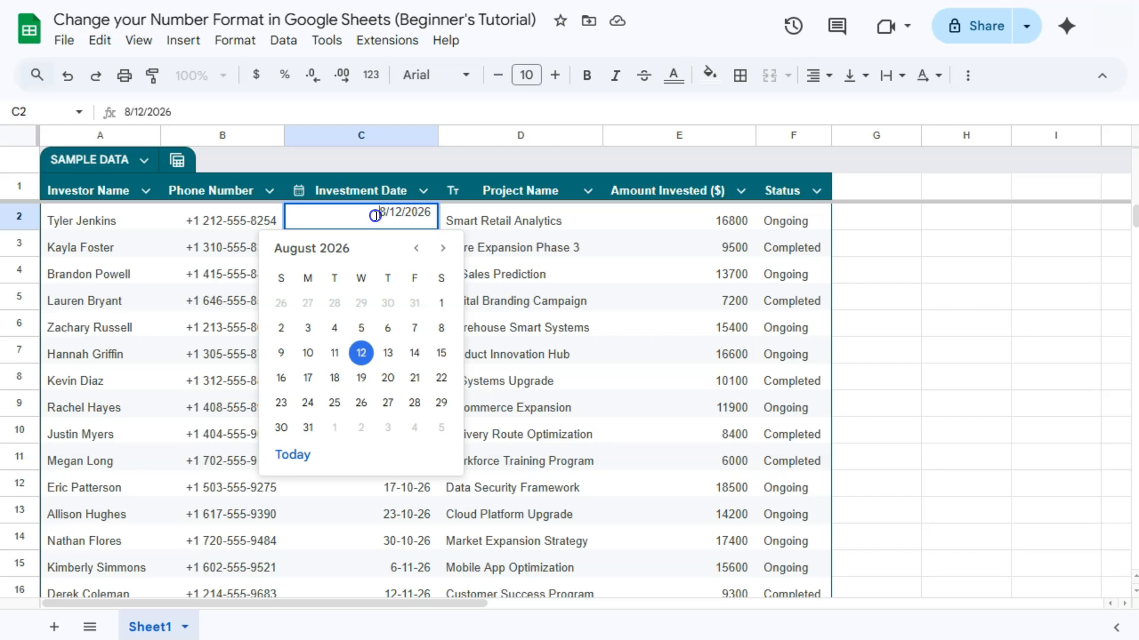
pyautogui.click(462, 228)
# - Set the column type of the Amount Invested ($) column to the Currency number type
pyautogui.click(652, 195)
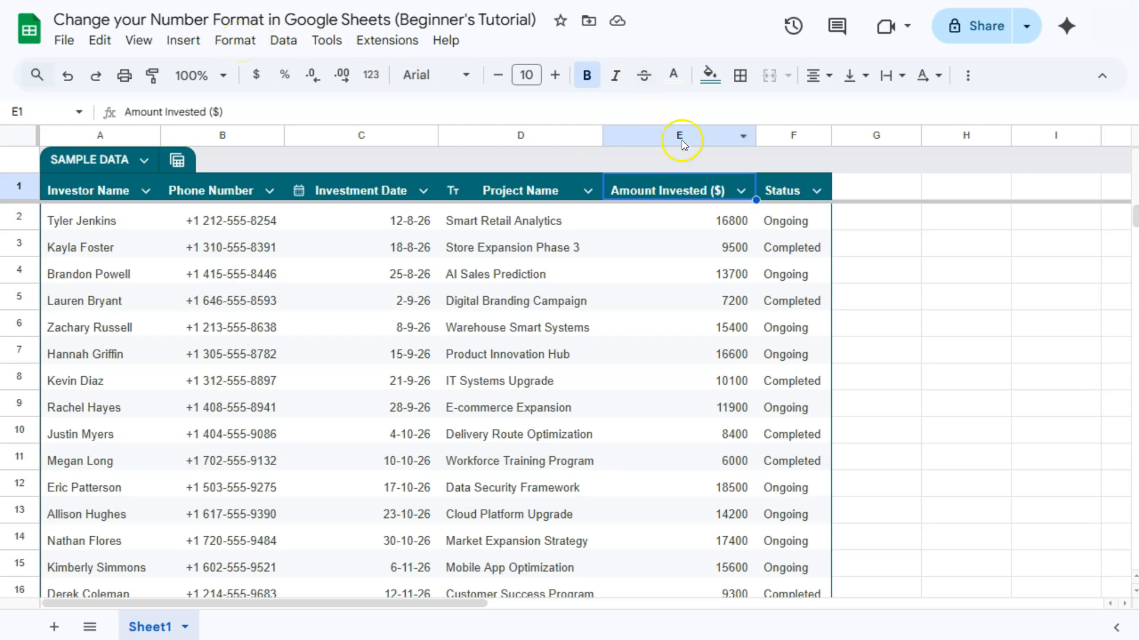
pyautogui.click(742, 189)
pyautogui.click(799, 224)
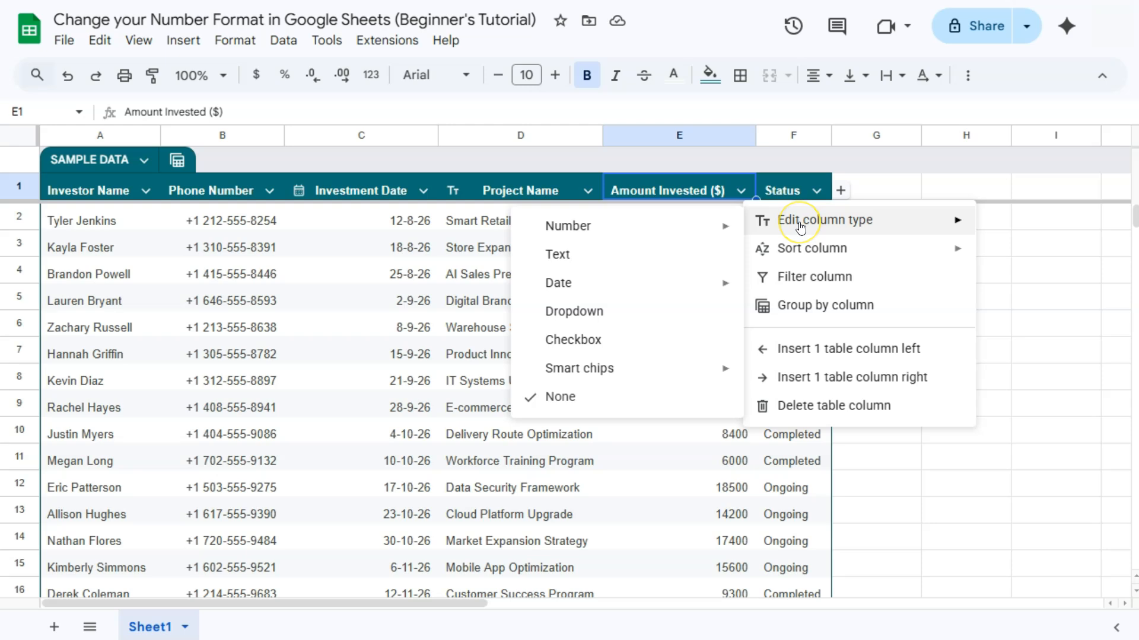
pyautogui.click(636, 230)
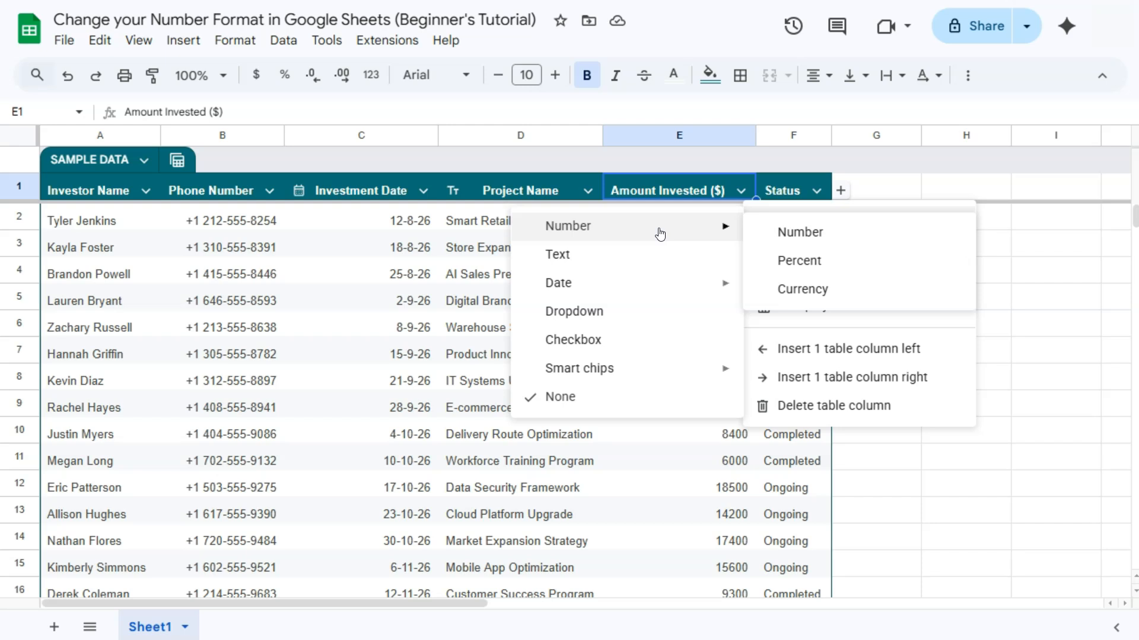
pyautogui.click(664, 232)
pyautogui.click(809, 293)
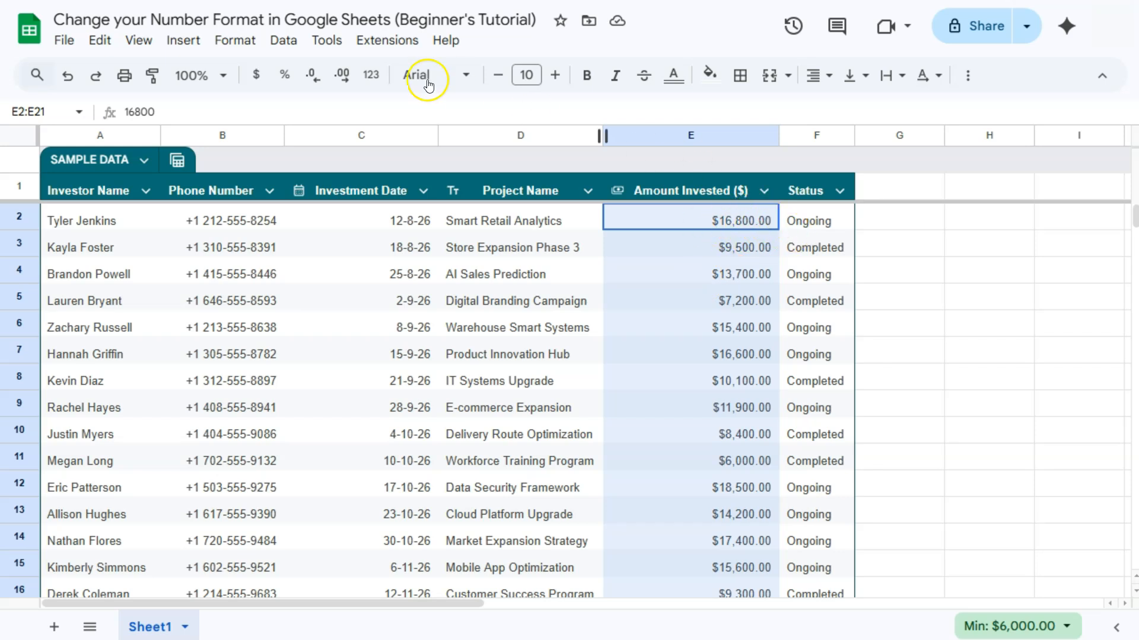
# - Remove both decimal places from the dollar amounts in E2:E21
pyautogui.click(312, 75)
pyautogui.click(312, 76)
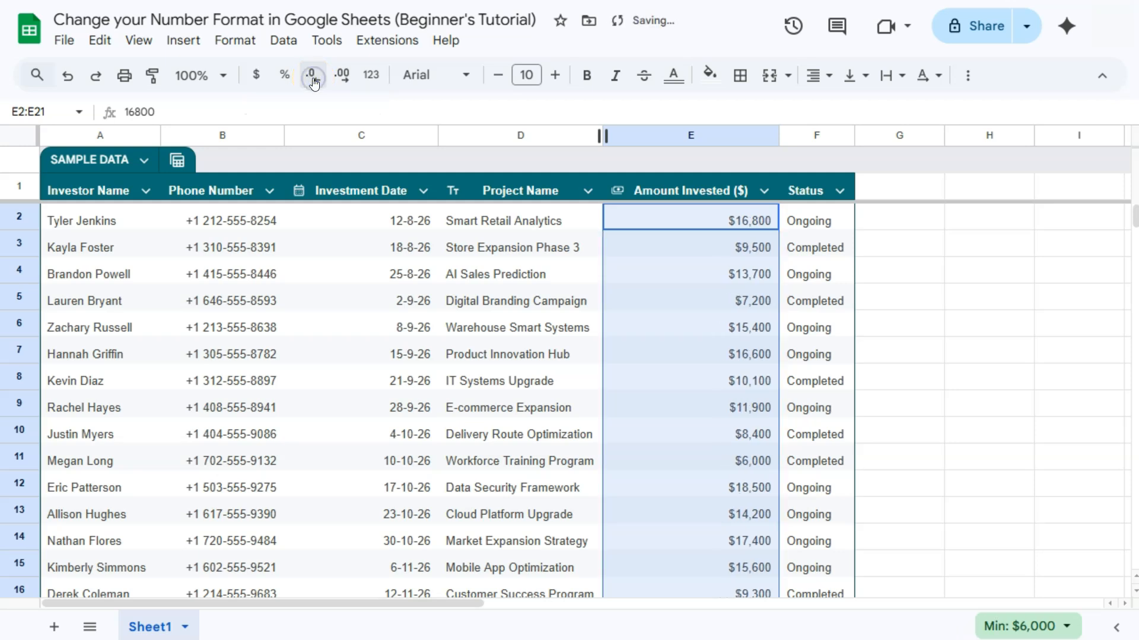
pyautogui.click(692, 222)
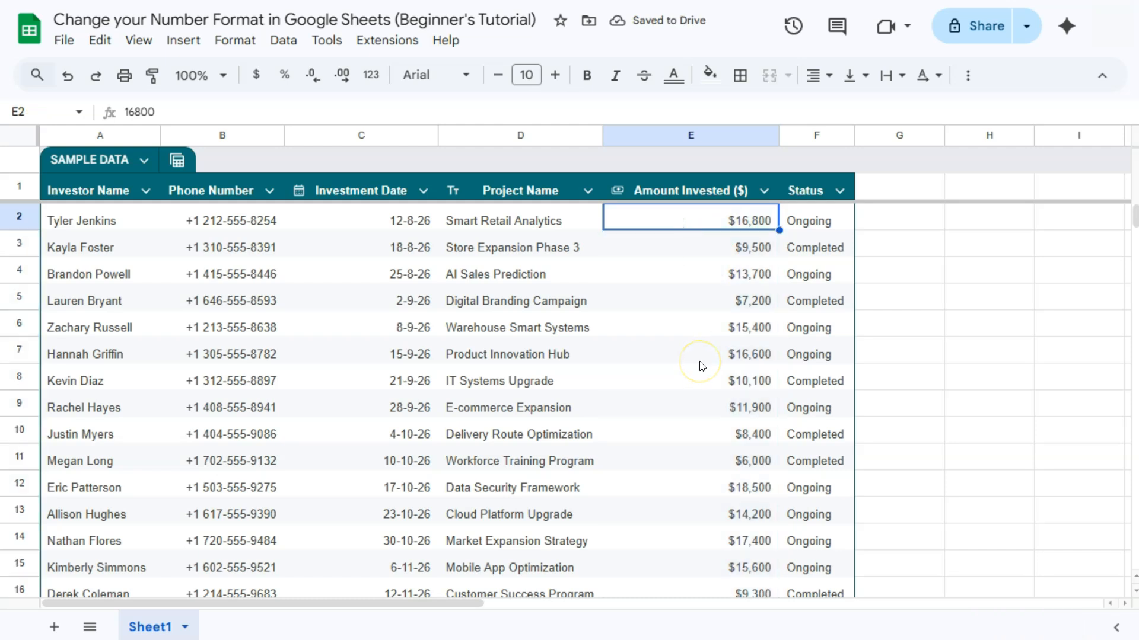
# - Apply the British Pound Sterling custom currency format to the invested amounts in E2:E21
pyautogui.moveTo(692, 215); pyautogui.dragTo(702, 540)
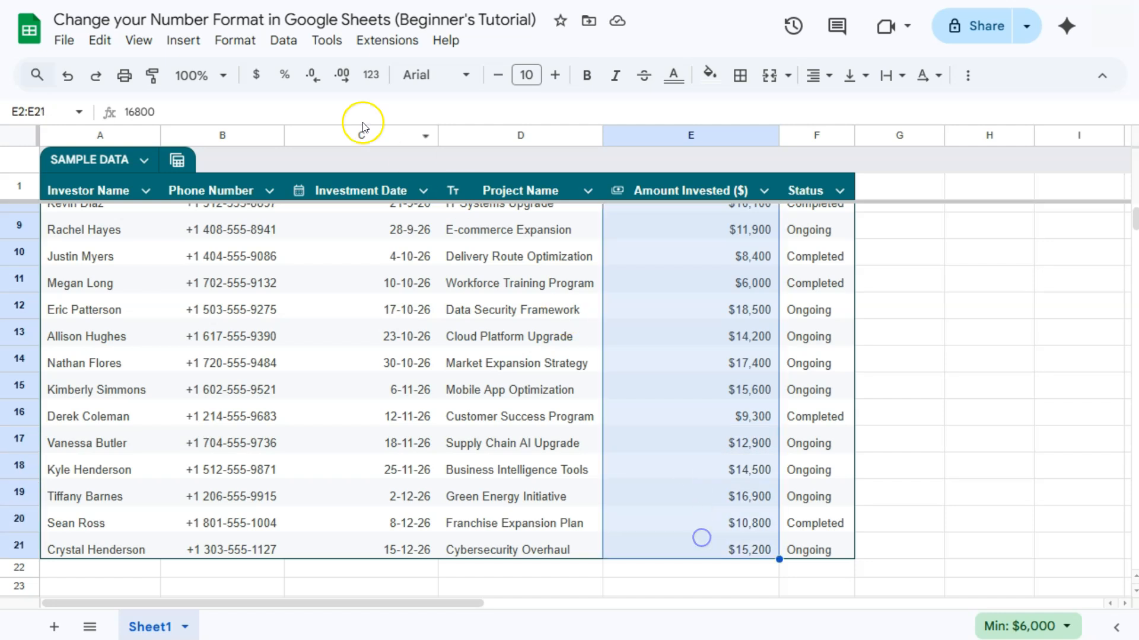
pyautogui.click(243, 49)
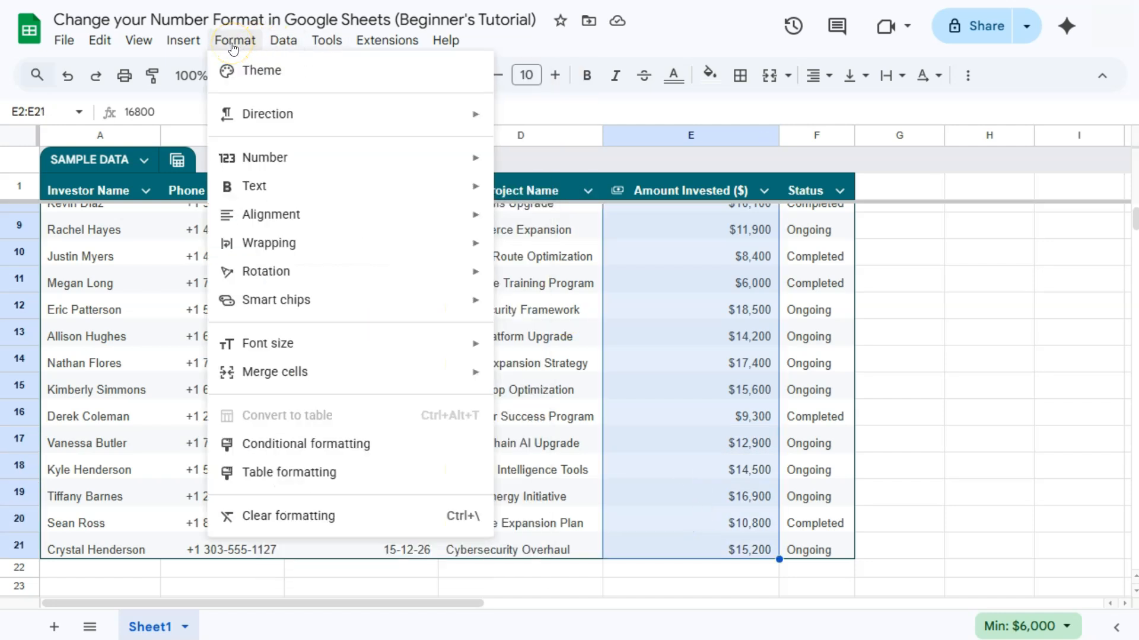
pyautogui.moveTo(271, 166)
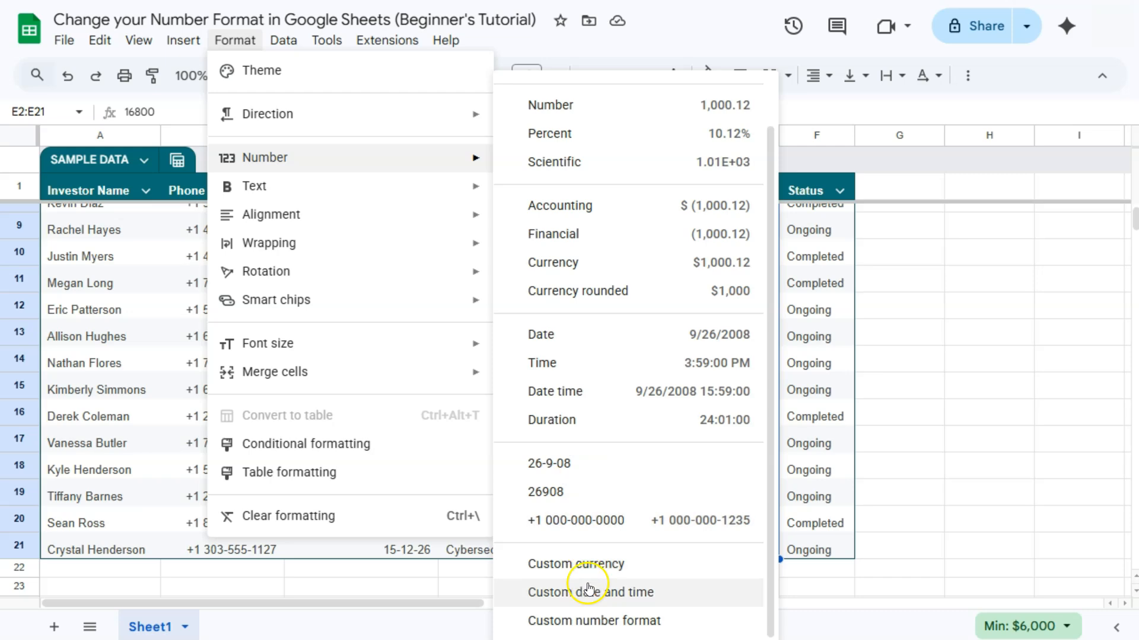
pyautogui.click(590, 560)
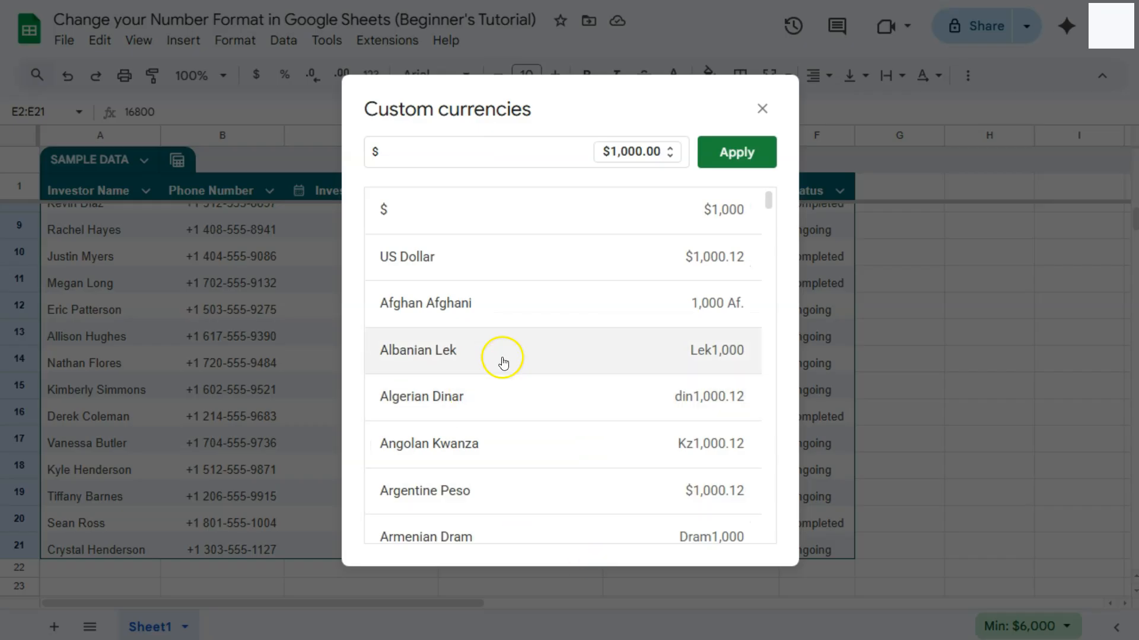
pyautogui.scroll(-6, 503, 356)
pyautogui.scroll(-10, 503, 337)
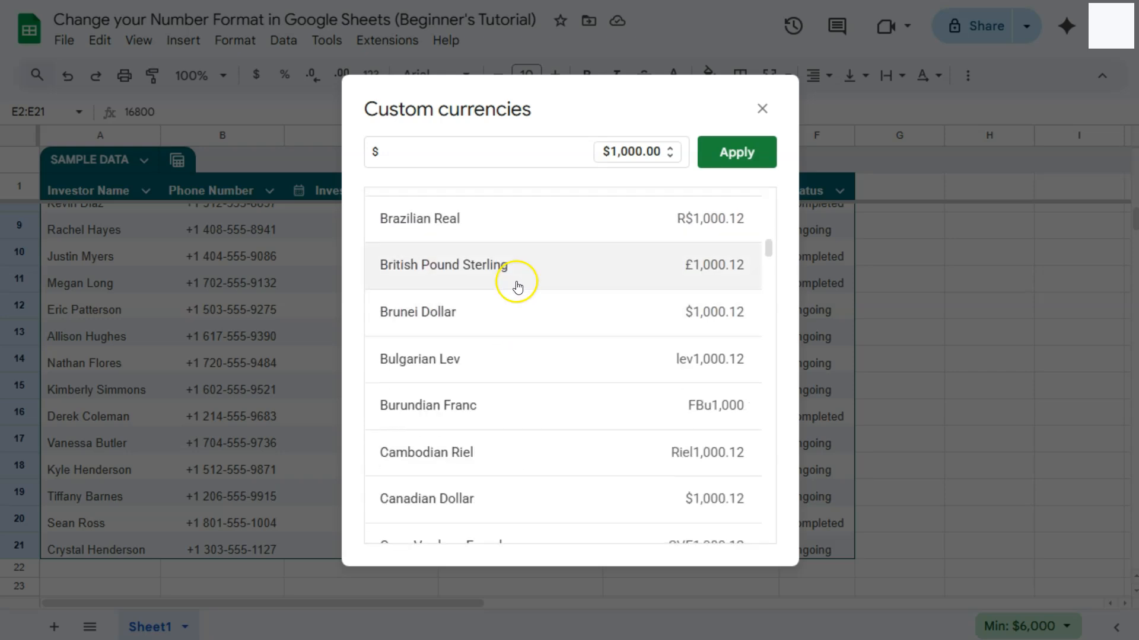
pyautogui.click(432, 265)
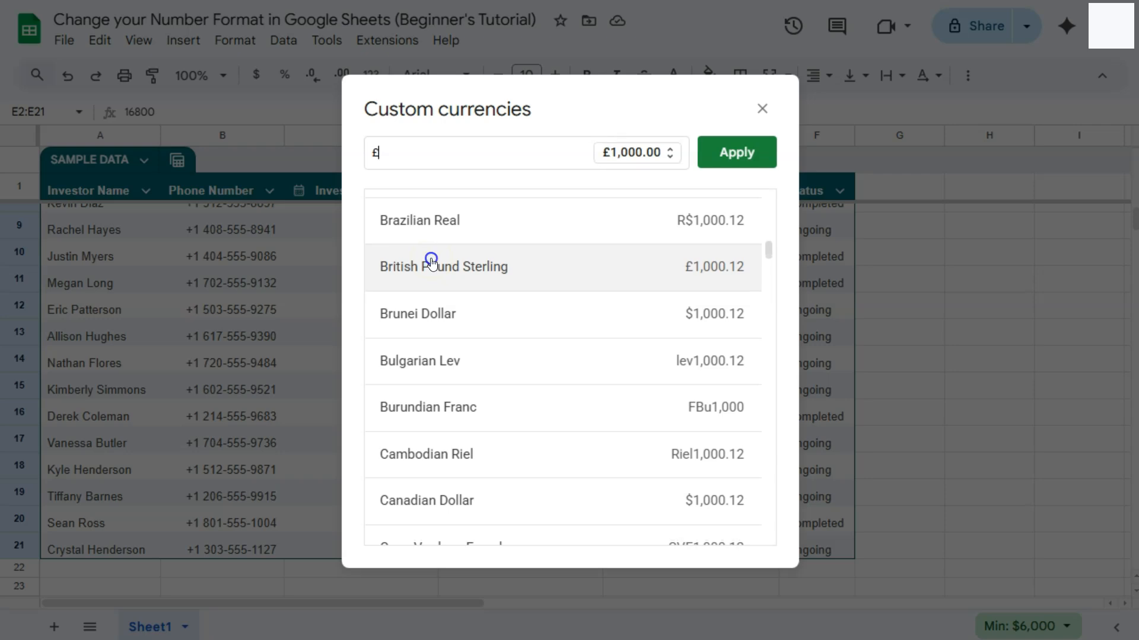
pyautogui.click(705, 165)
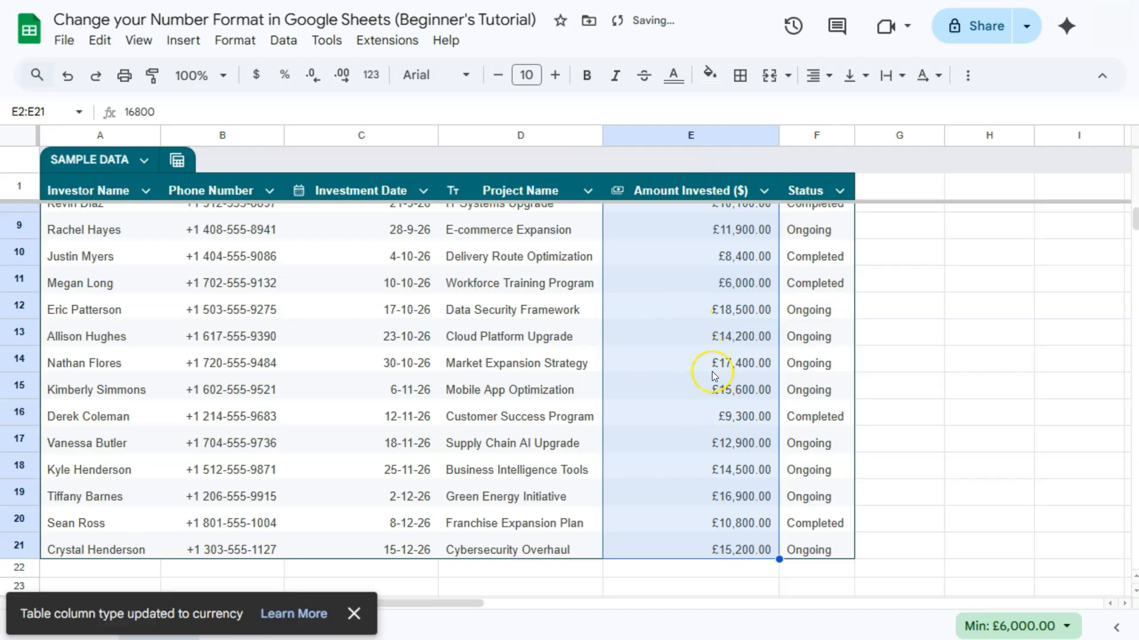
pyautogui.click(709, 341)
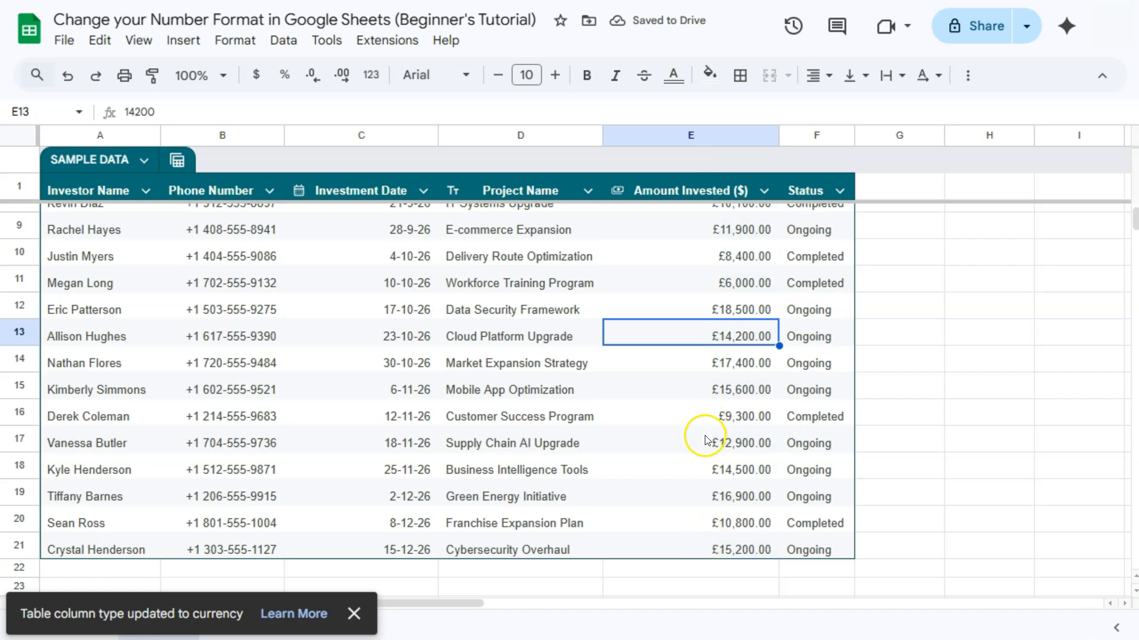
# - Remove both decimal places from the pound amounts in E2:E21 and return to the table's header row
pyautogui.scroll(3, 704, 457)
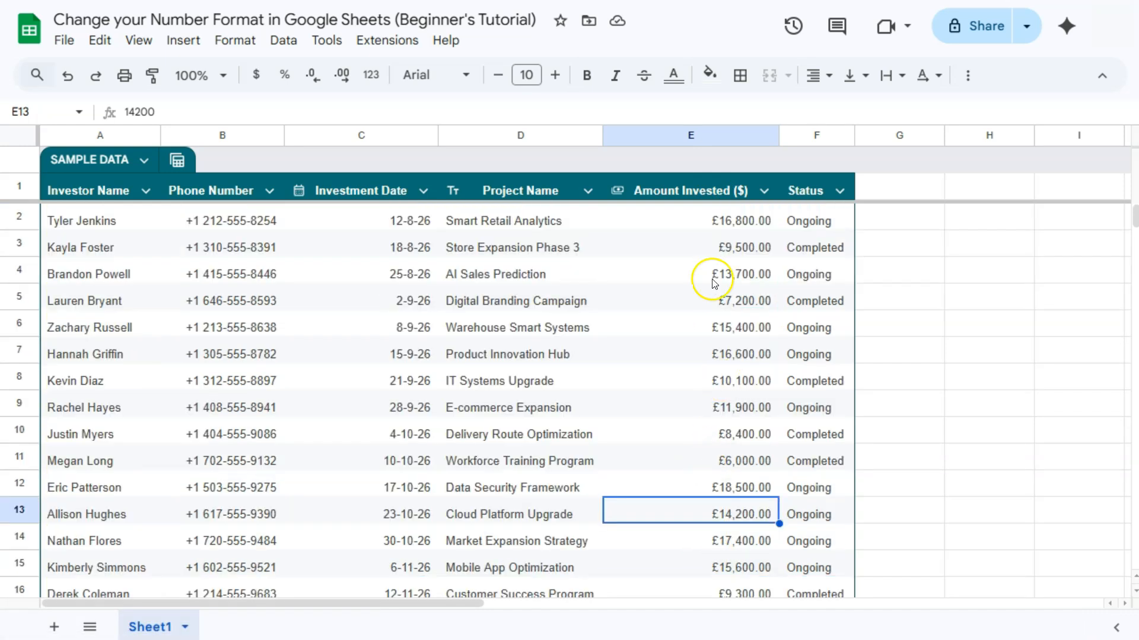
pyautogui.moveTo(673, 216); pyautogui.dragTo(698, 459)
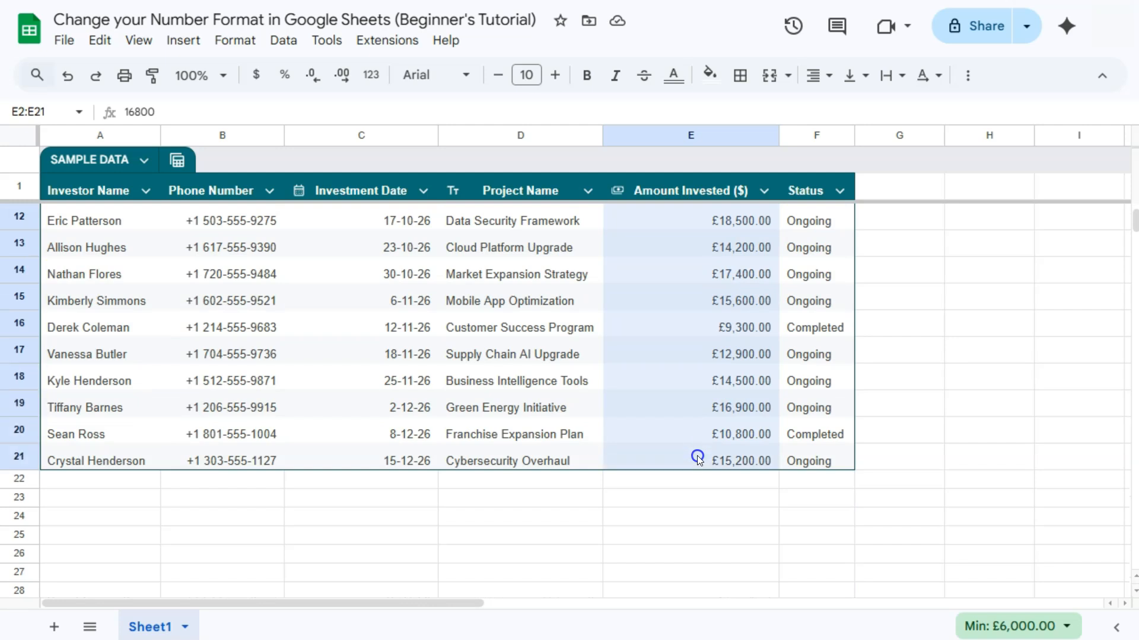
pyautogui.click(312, 76)
pyautogui.click(312, 76)
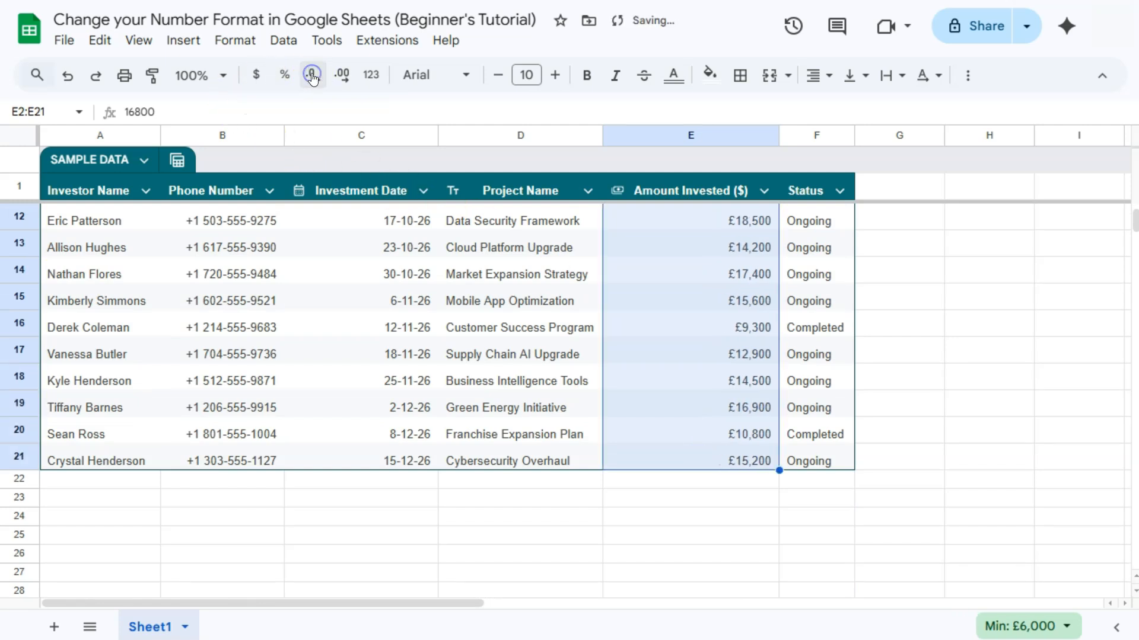
pyautogui.click(691, 325)
pyautogui.scroll(4, 699, 399)
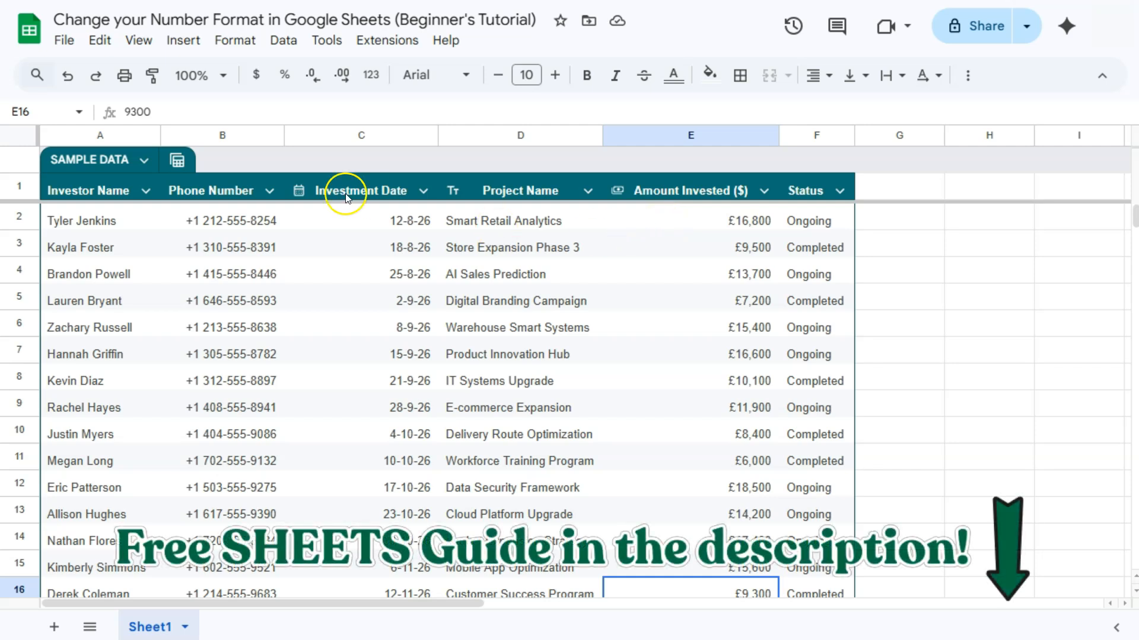
pyautogui.click(107, 190)
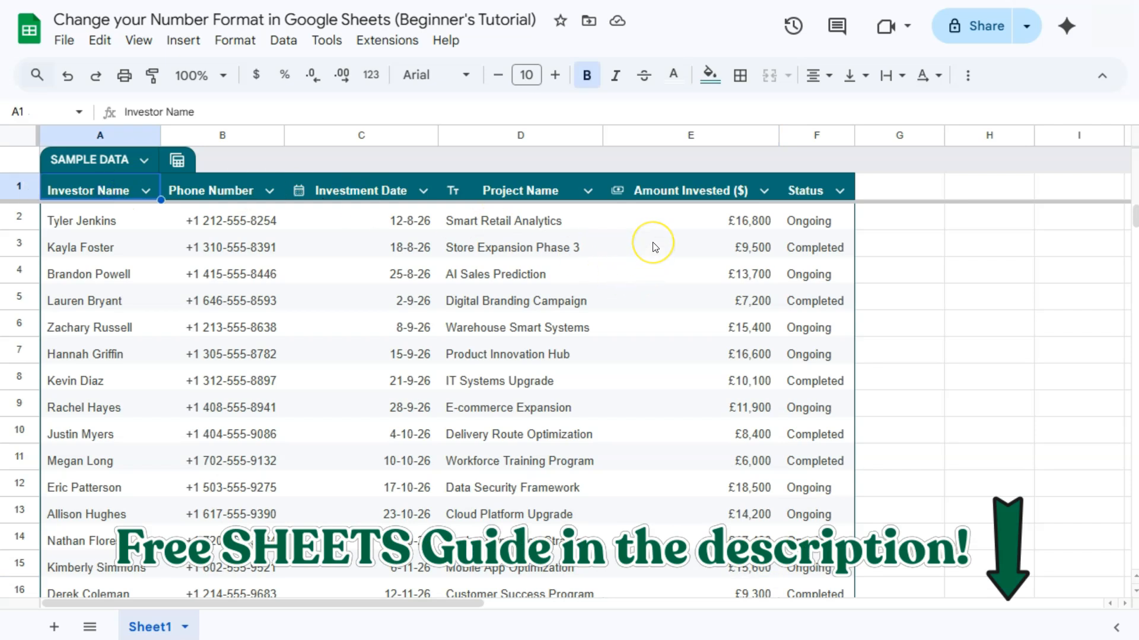